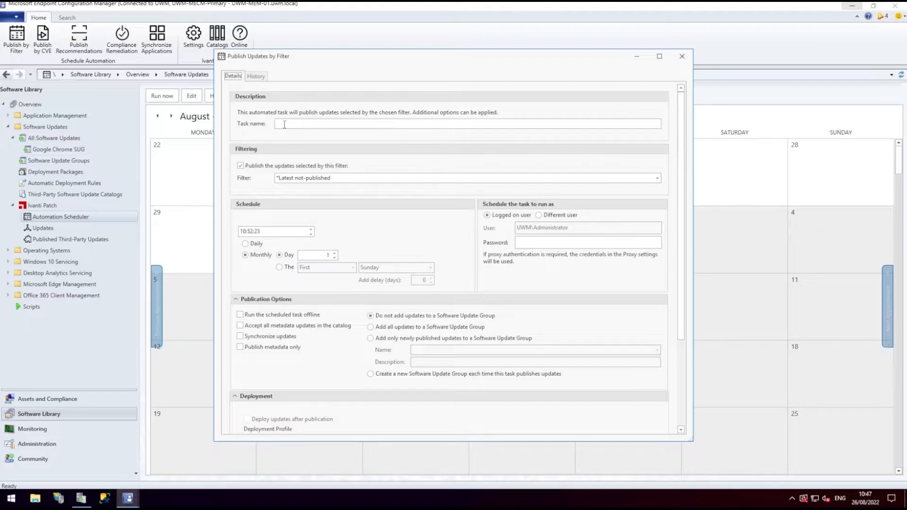
Name the publishing task "My latest Patches" and set its filter to "My latest patches".
type("My latest Patches")
left_click(377, 178)
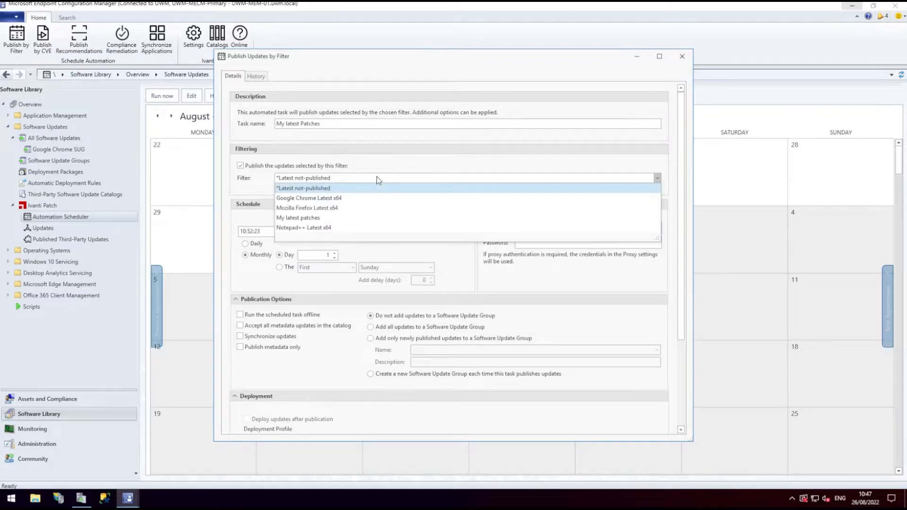
left_click(306, 218)
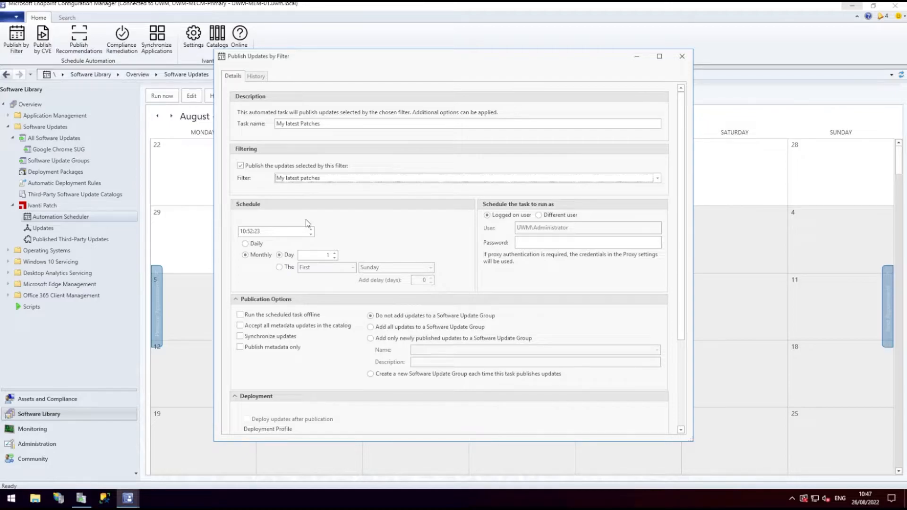
Schedule the task monthly on the second Tuesday at 11:00:00 with a 4-day delay, and enter the logged-on account's password.
left_click(337, 259)
scroll(330, 257, "down", 2)
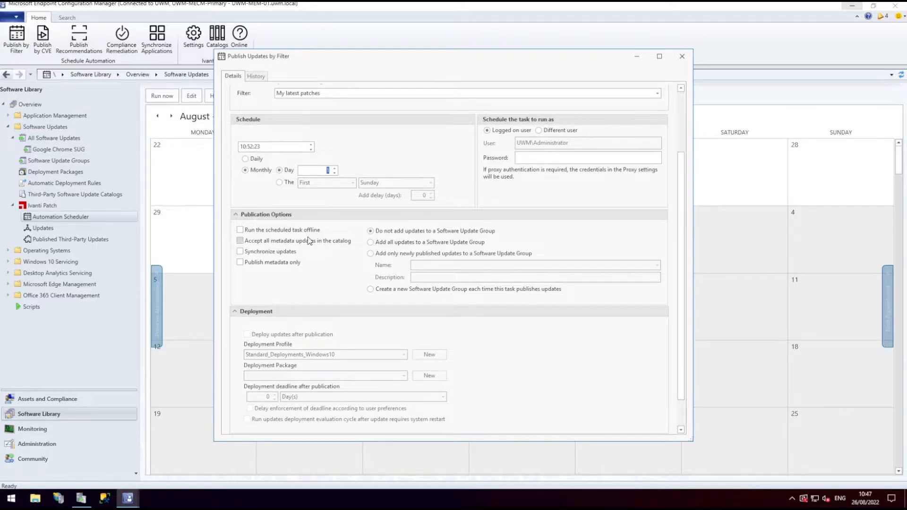
left_click(277, 183)
left_click(353, 184)
left_click(352, 203)
left_click(433, 185)
left_click(371, 213)
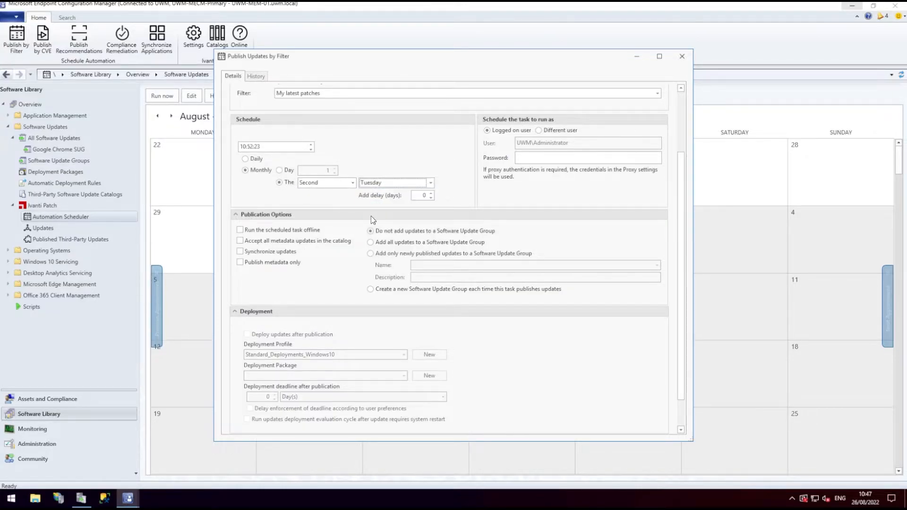
left_click_drag(422, 194, 436, 193)
type("4")
left_click(535, 159)
type("**********")
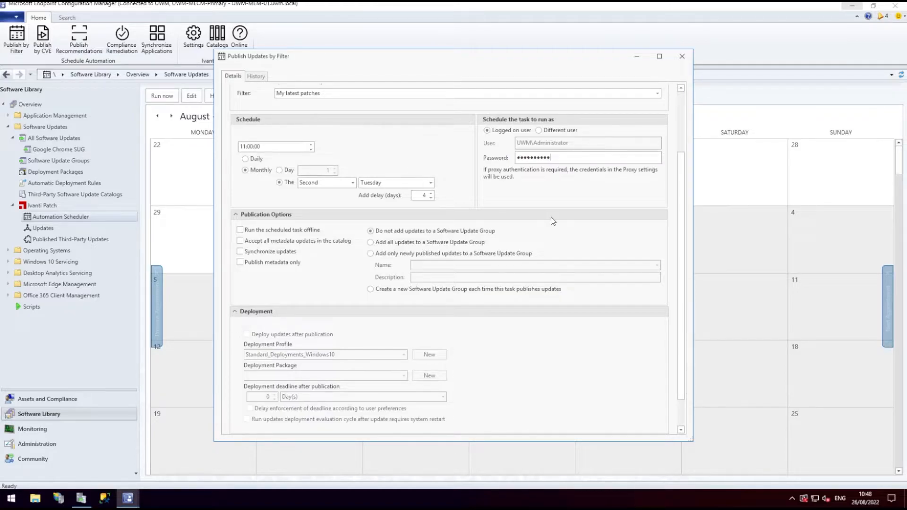
Enable synchronizing updates and accepting all metadata updates, and have each publication create a new Software Update Group.
left_click(241, 252)
left_click(239, 241)
left_click_drag(682, 259, 680, 307)
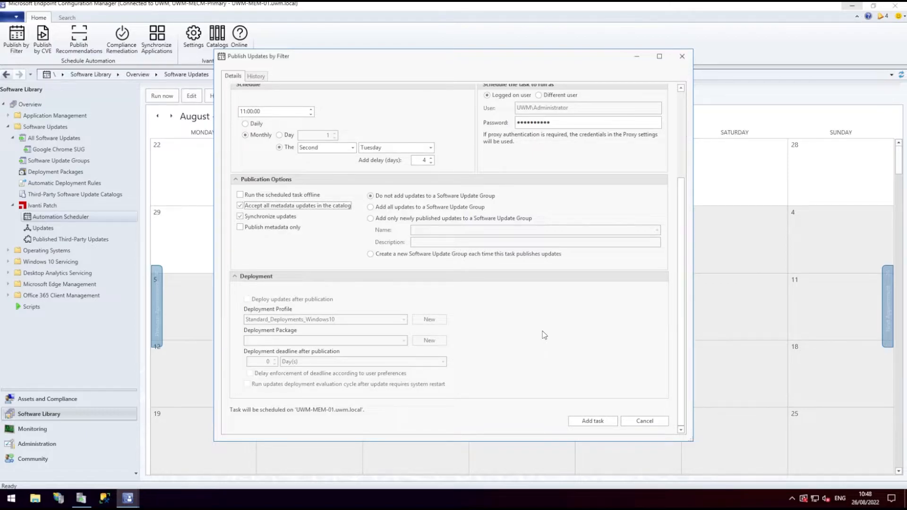
left_click(371, 254)
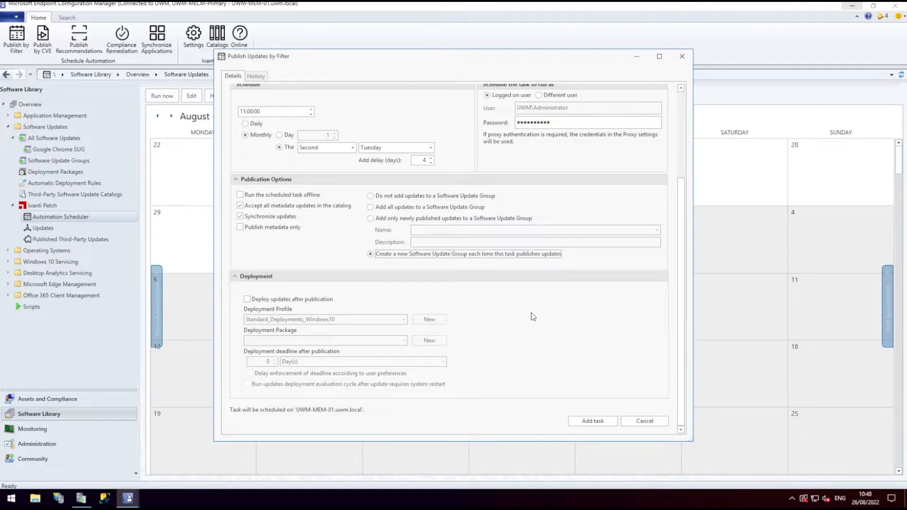
Enable deploying updates after publication and start a new deployment package named MyLatestPatches_DeploymentPackage.
left_click(247, 300)
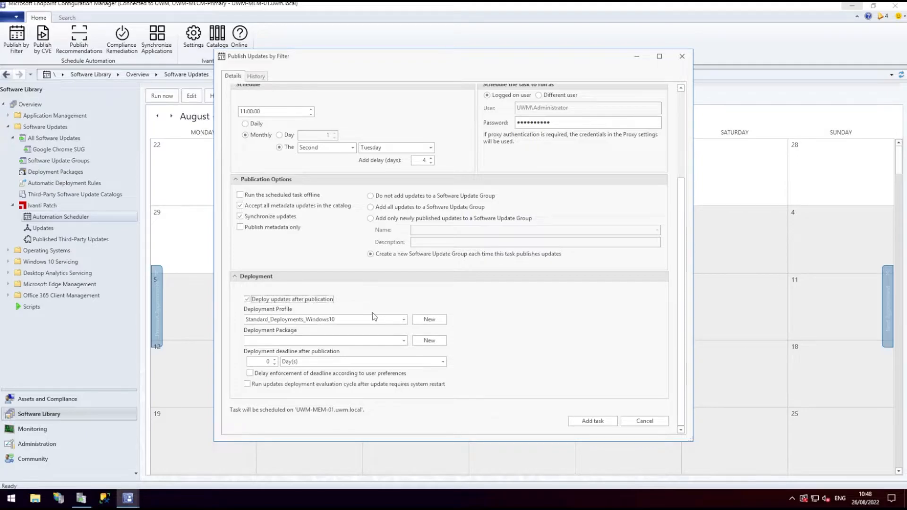
left_click(404, 341)
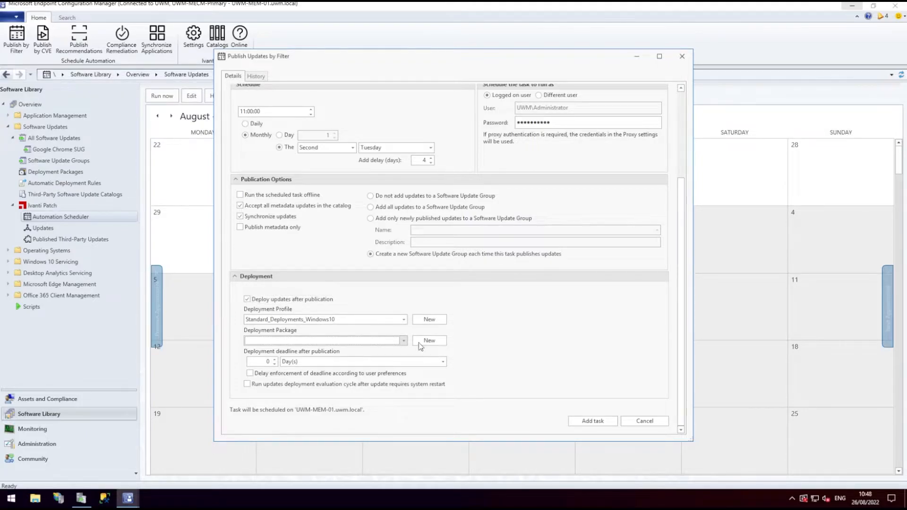
left_click(435, 342)
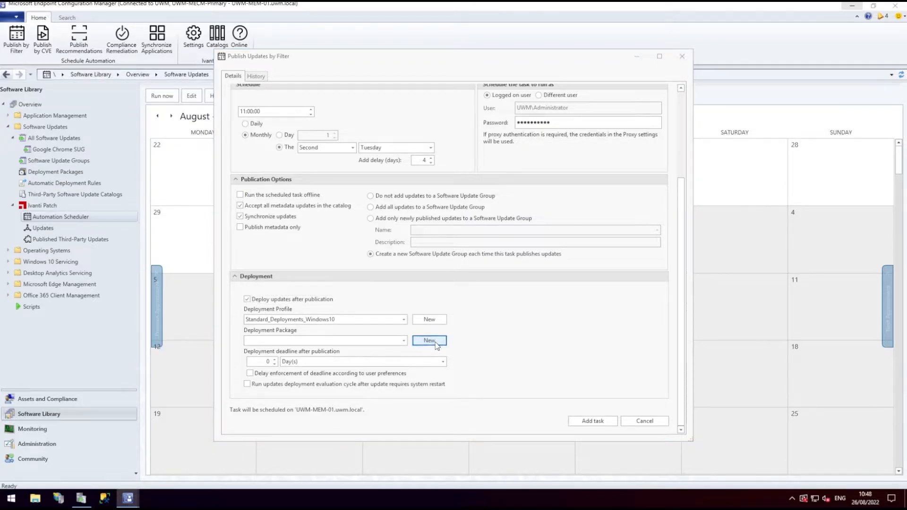
type("MyLatestPatches_DeploymentPackage")
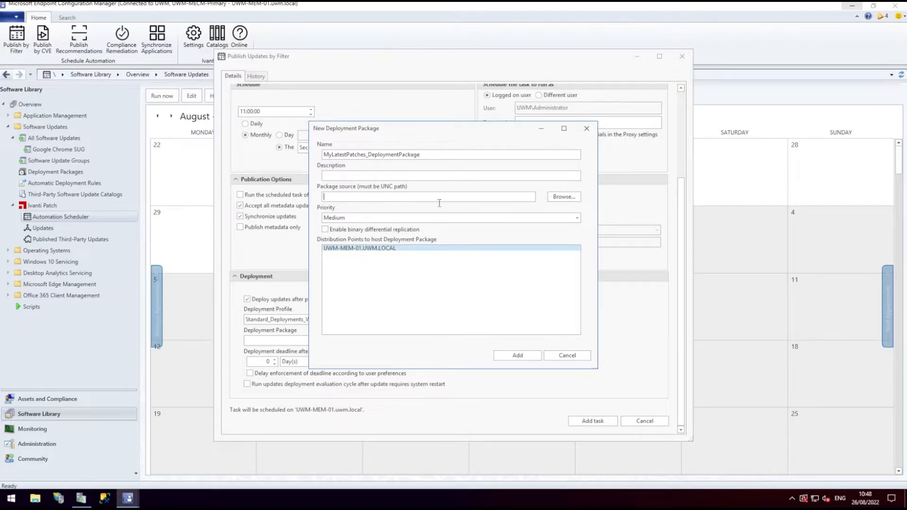
Create a MyLatestPatches folder in WSUS_Content\Published on the Patches (P:) drive as the package source, and add the deployment package.
left_click(569, 198)
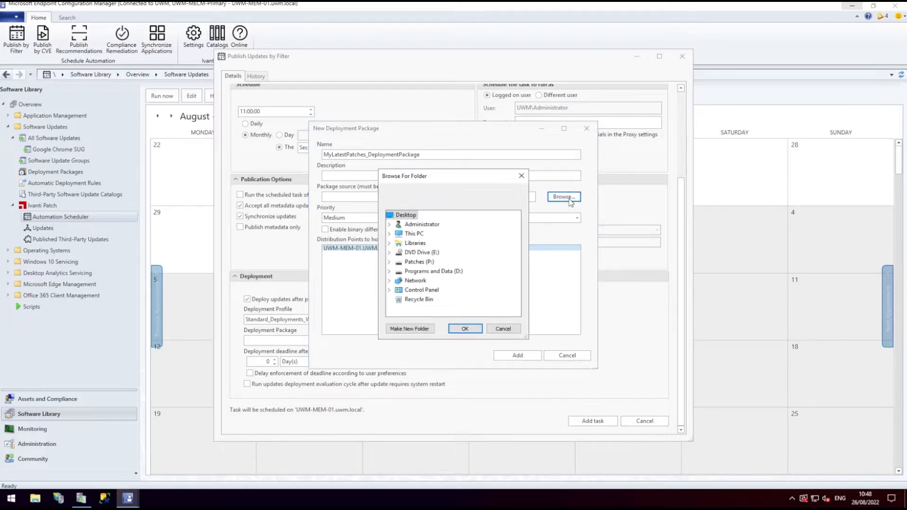
double_click(419, 261)
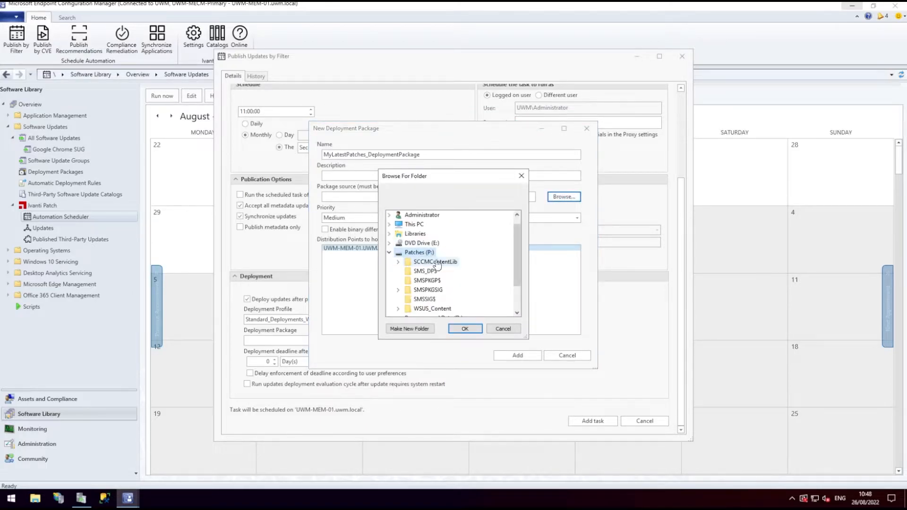
scroll(478, 265, "down", 1)
double_click(475, 283)
scroll(476, 288, "down", 1)
double_click(481, 254)
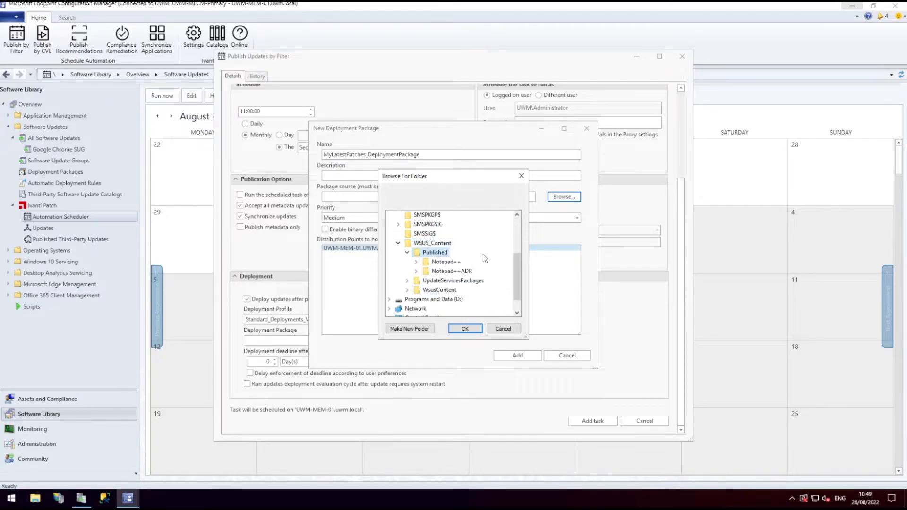
left_click(418, 328)
type("MyLatestPatches")
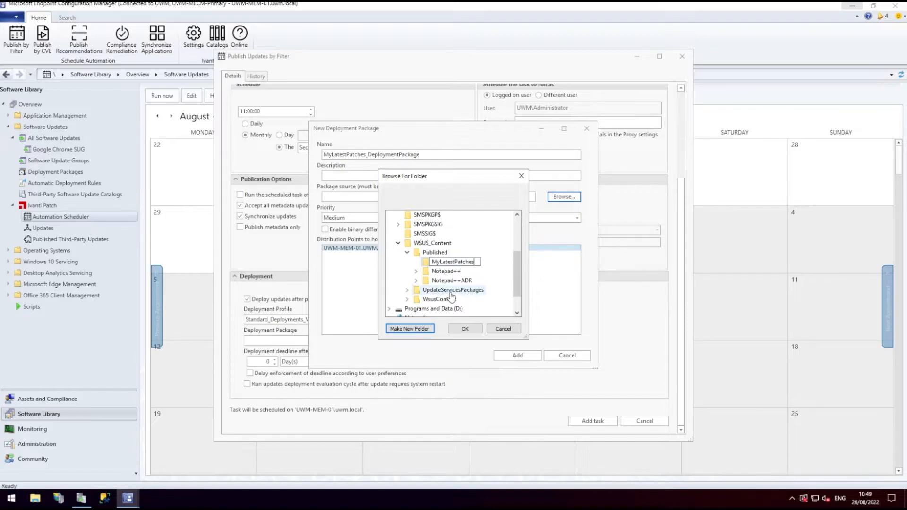
key("Return")
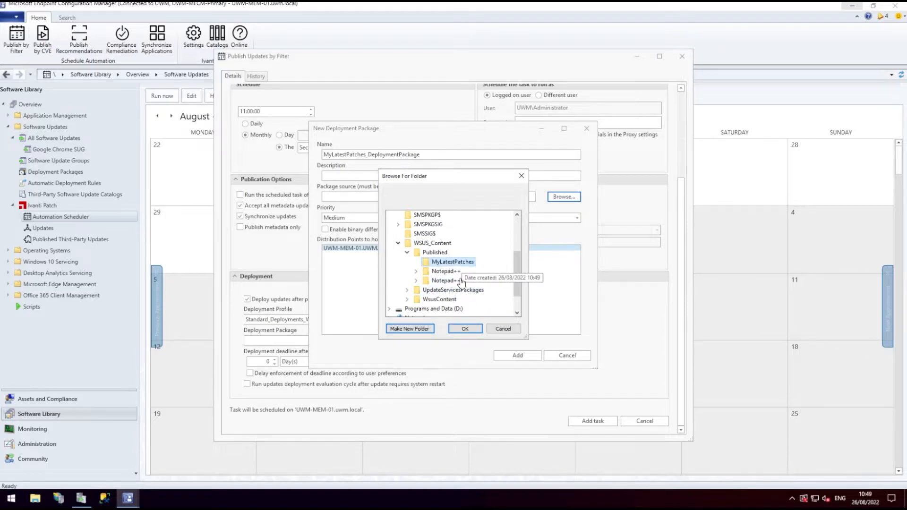
left_click(465, 329)
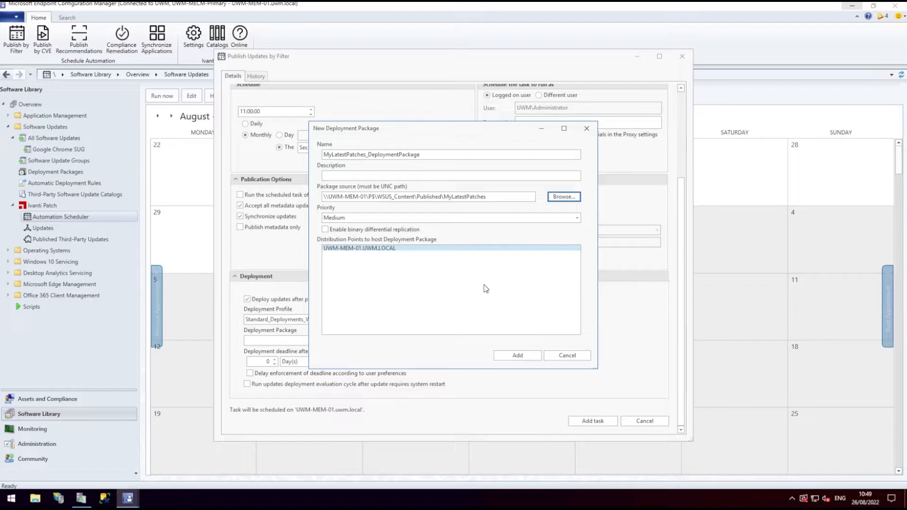
left_click(522, 357)
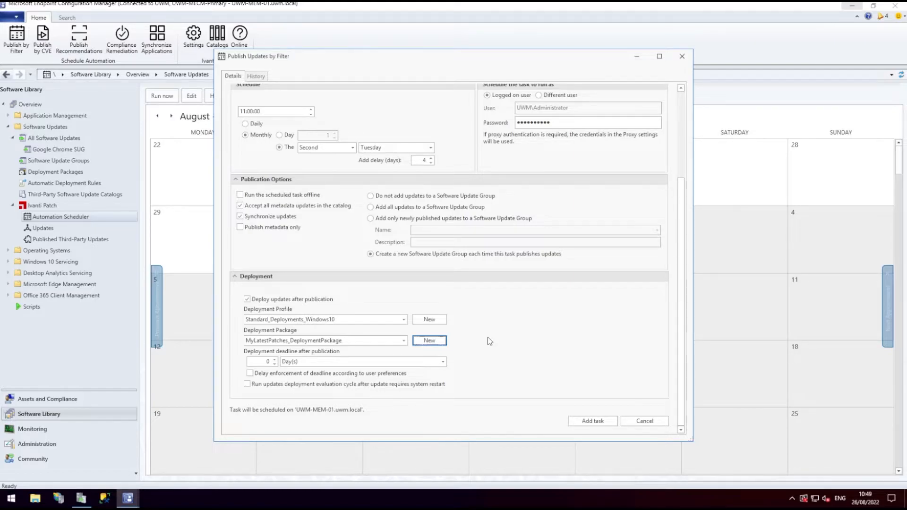
Enable the updates deployment evaluation cycle after a required restart, then add the task and acknowledge the rescheduling notice.
left_click(258, 385)
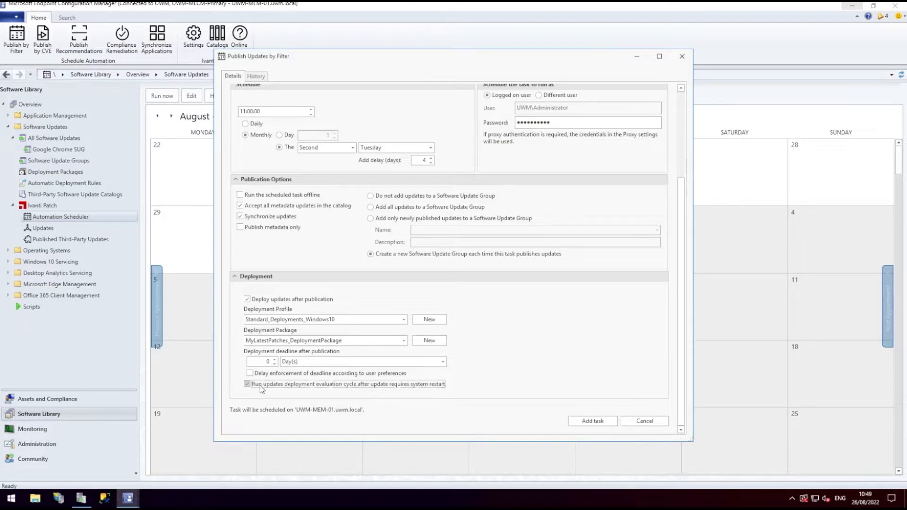
left_click(591, 420)
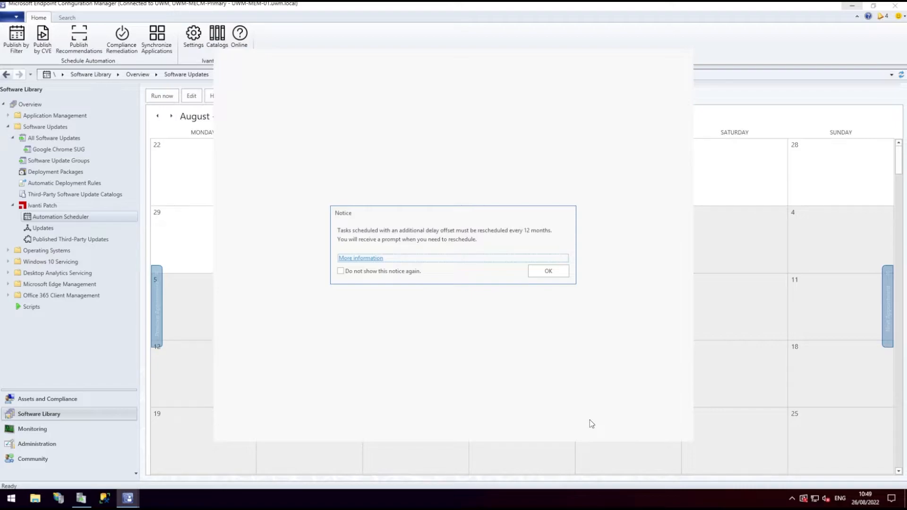
left_click(548, 269)
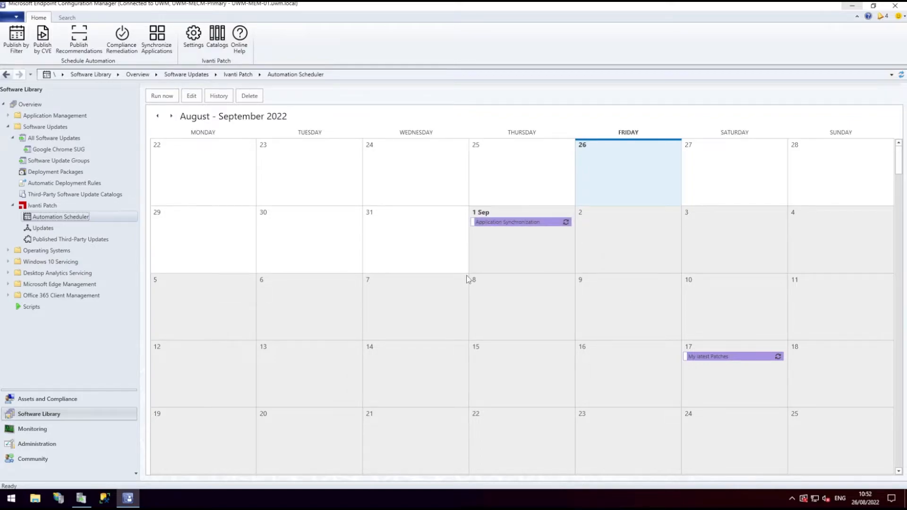
left_click(467, 279)
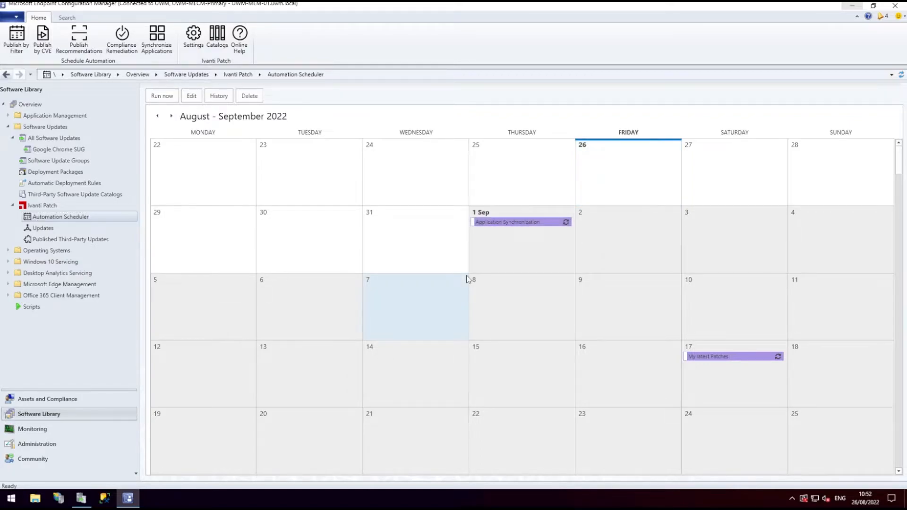
Start a new Publish Recommendations task named "Recommended Patches".
left_click(74, 44)
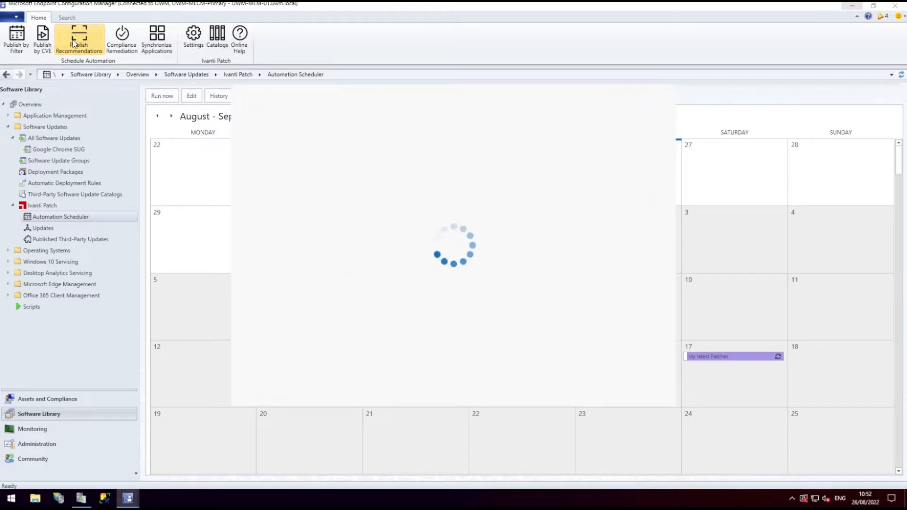
left_click(307, 167)
type("Recommended Pat")
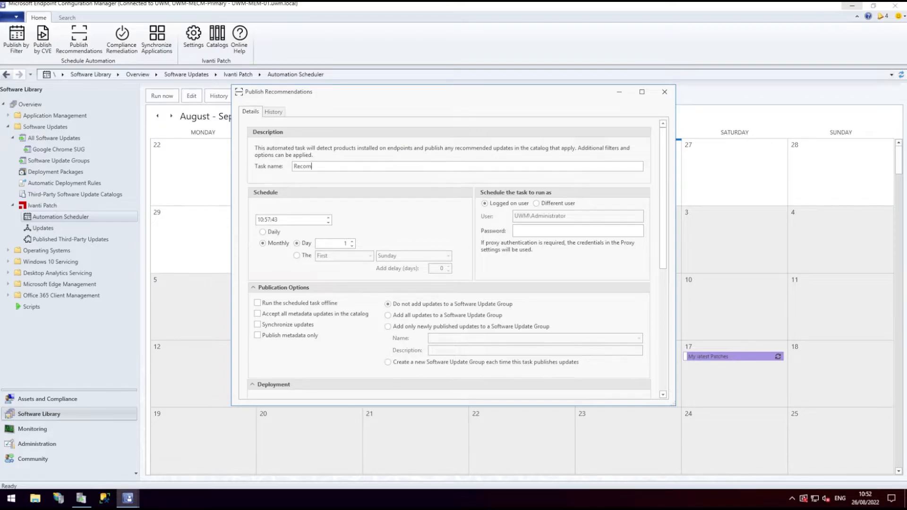
type("ches")
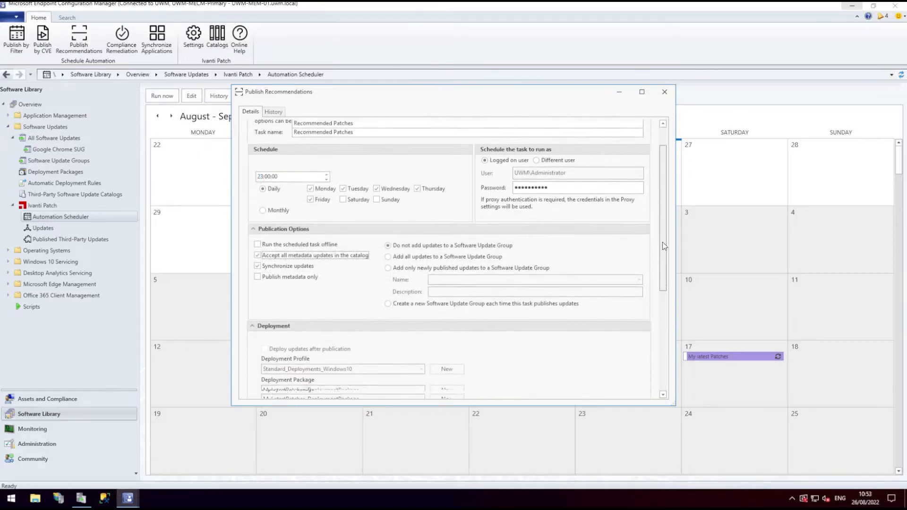
Include updates that supersede already deployed ones, restrict publishing to the "My latest patches" filter, and add the recommendations task.
left_click_drag(662, 242, 664, 350)
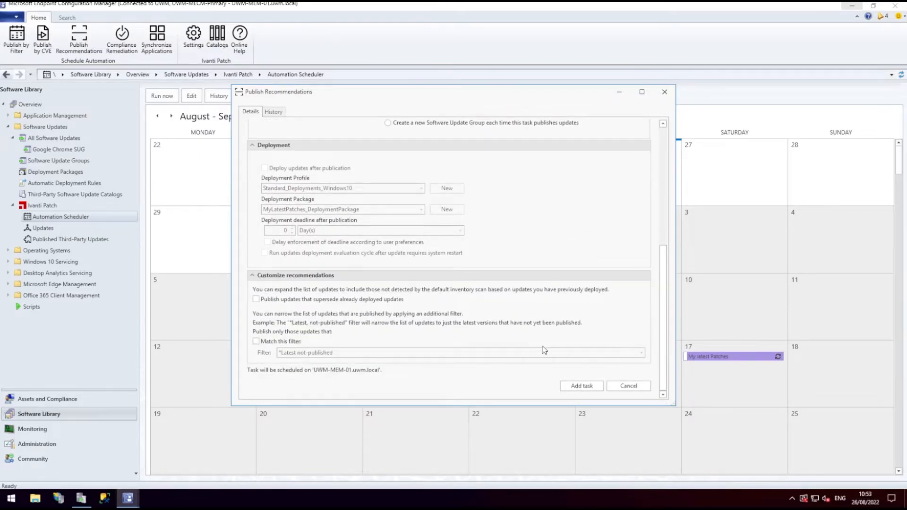
left_click(256, 299)
left_click(256, 300)
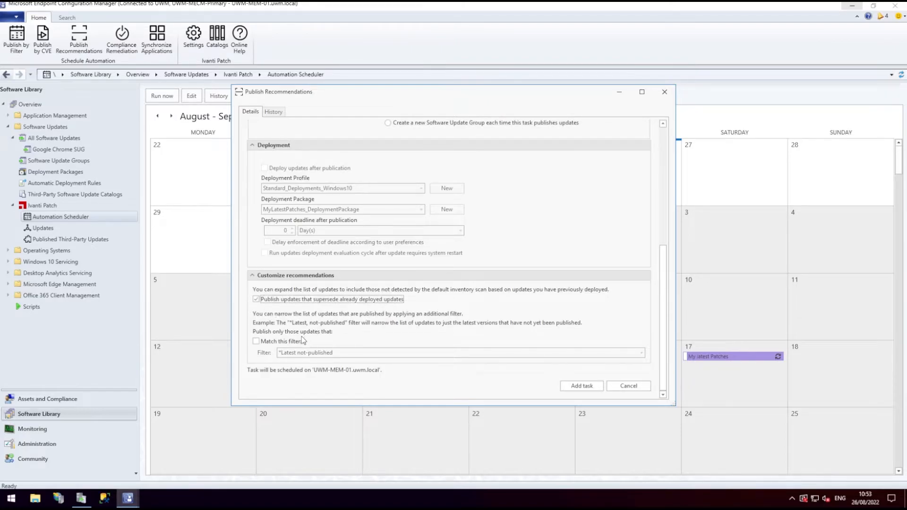
left_click(256, 341)
left_click(329, 353)
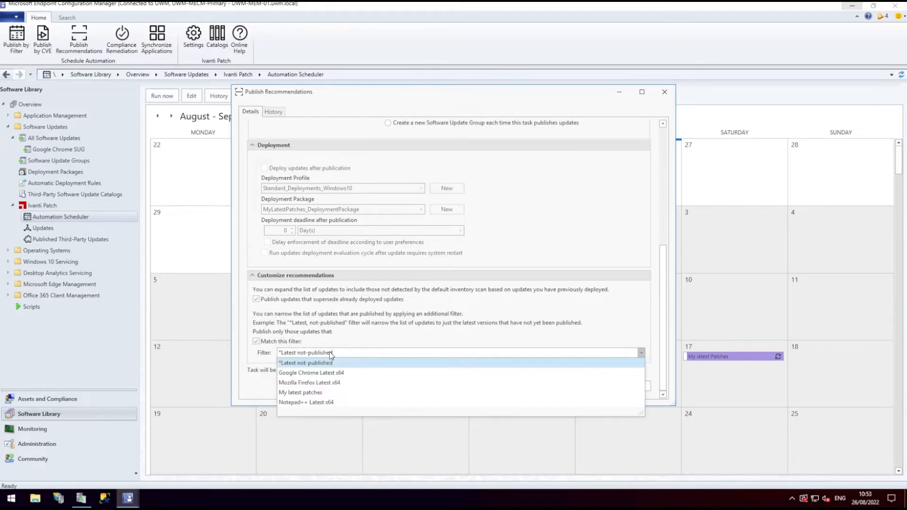
left_click(318, 393)
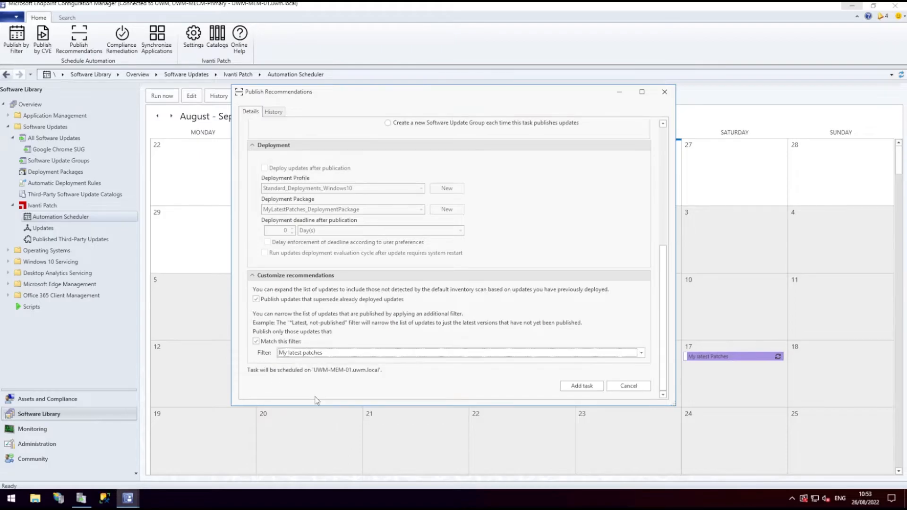
left_click(582, 386)
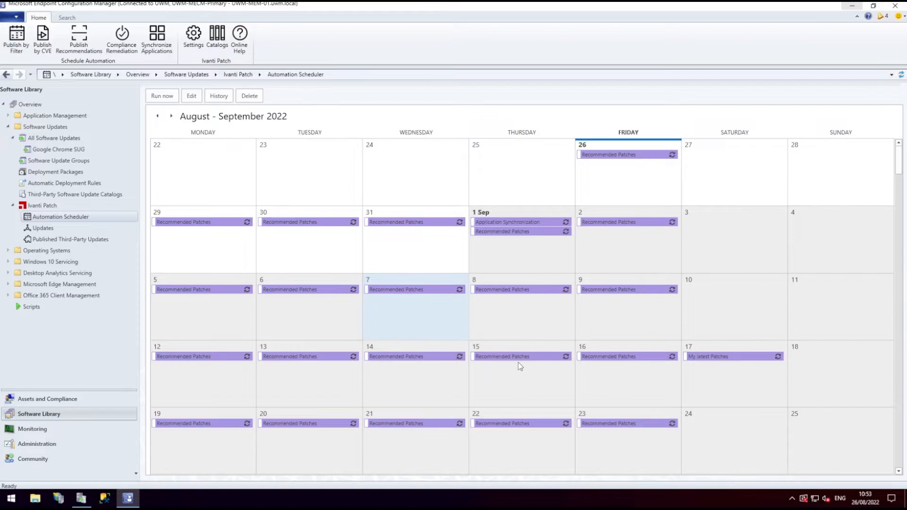
Run the Recommended Patches task on 26 August immediately from the calendar.
mouse_move(498, 358)
right_click(630, 159)
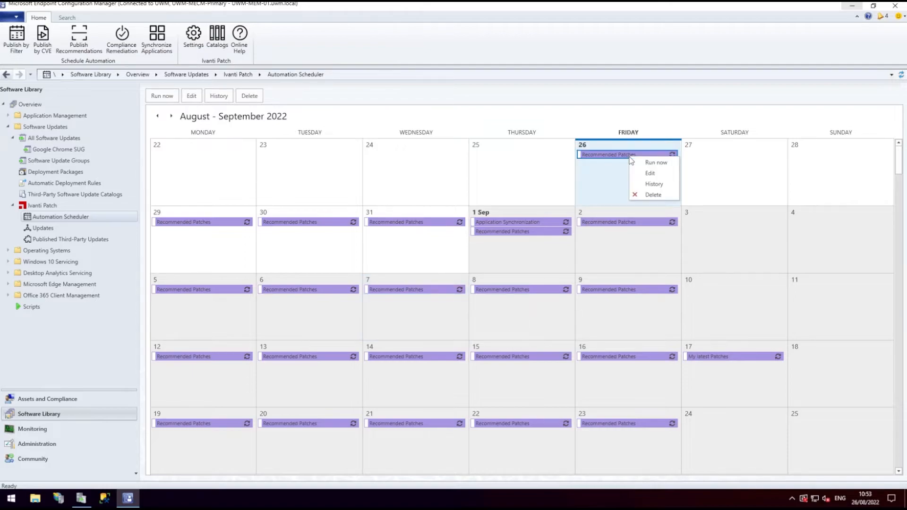
left_click(671, 165)
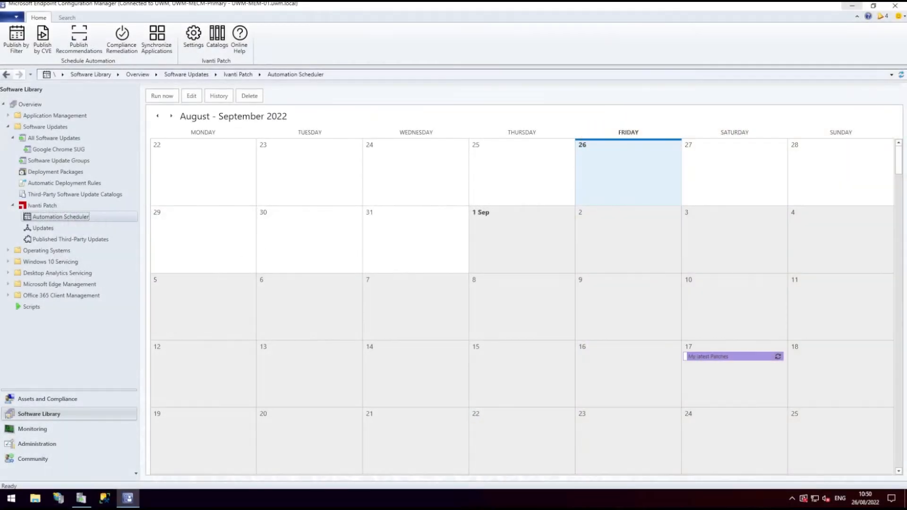
Start a new Synchronize Applications task named "Application Synchronization".
left_click(159, 41)
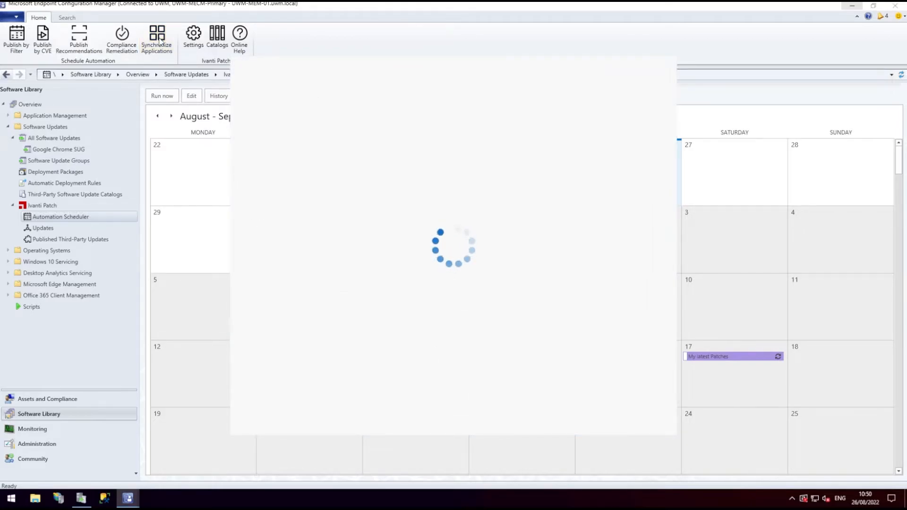
left_click(321, 133)
type("Application Syn")
type("chronization")
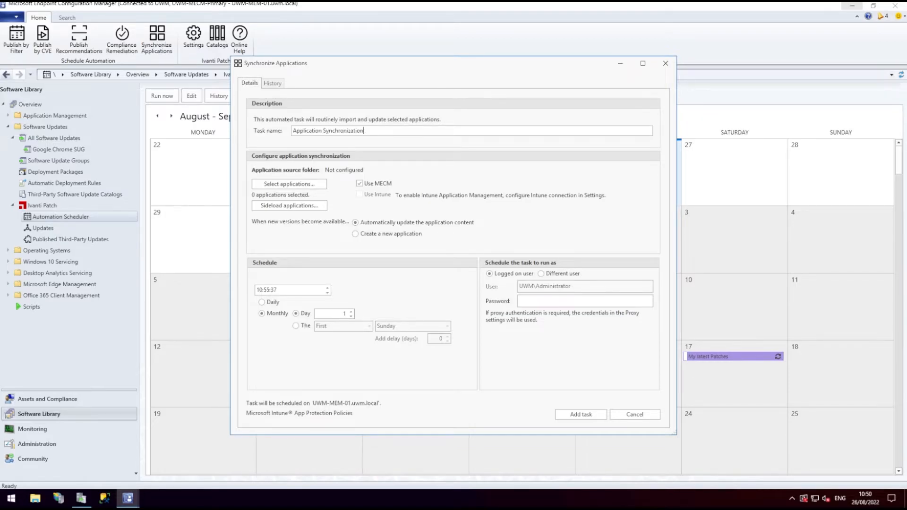
Include 7-Zip in the applications selected for the synchronization task.
left_click(281, 184)
left_click(266, 154)
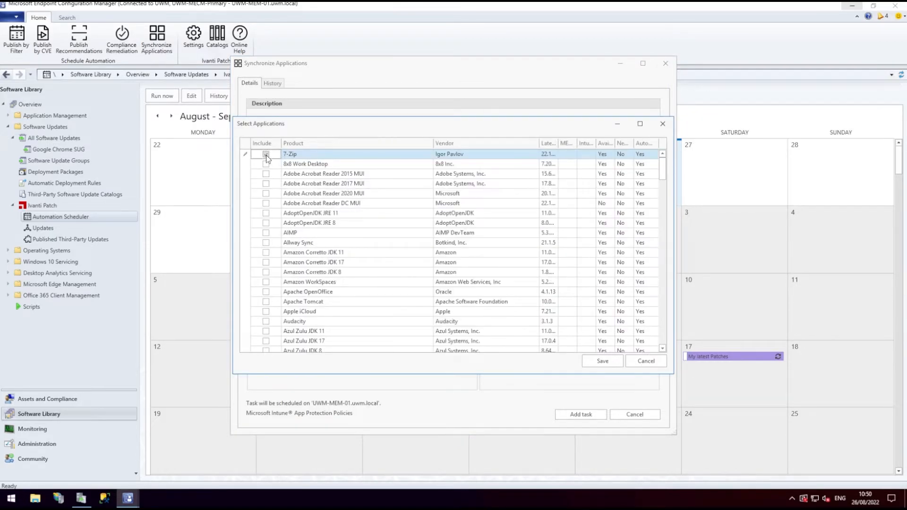
left_click(602, 362)
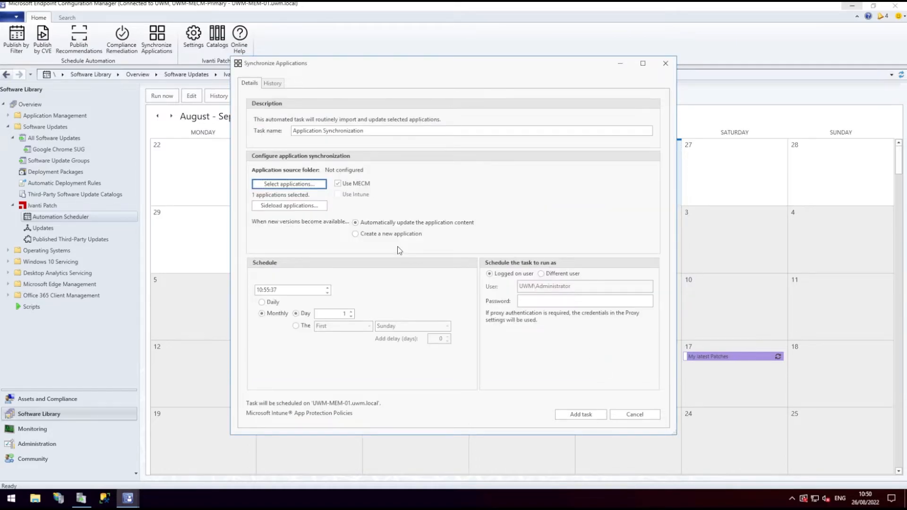
Try to add the synchronization task scheduled for 11:00:00 using the logged-on user's password, and cancel the task.
double_click(344, 314)
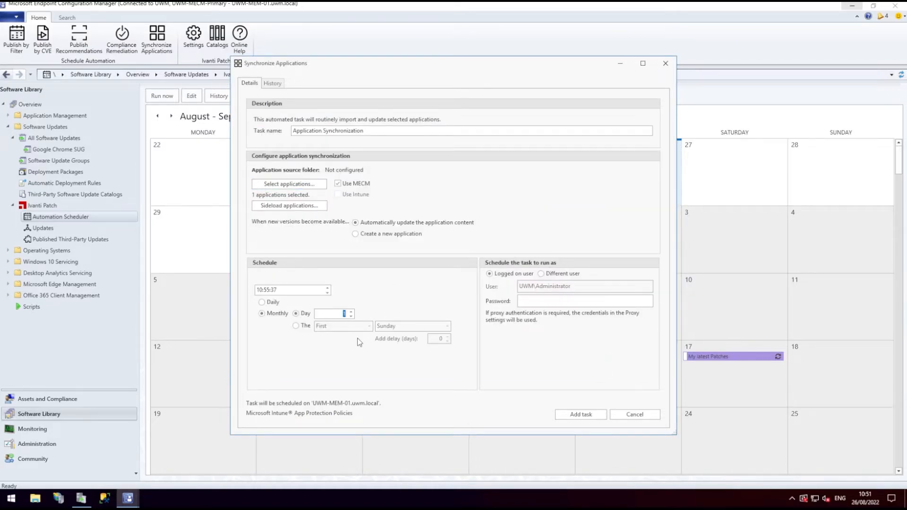
left_click(259, 290)
type("11:00:00")
left_click(548, 300)
type("••••••••••")
left_click(576, 418)
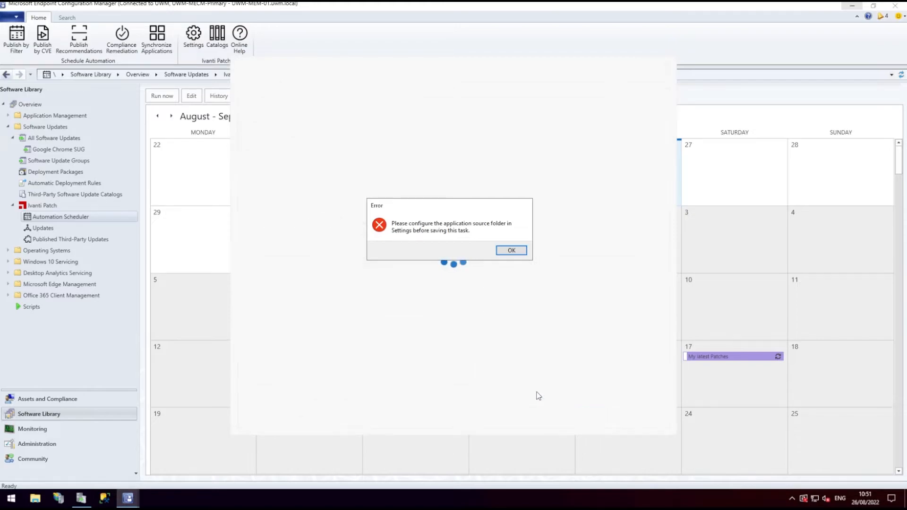
left_click(511, 250)
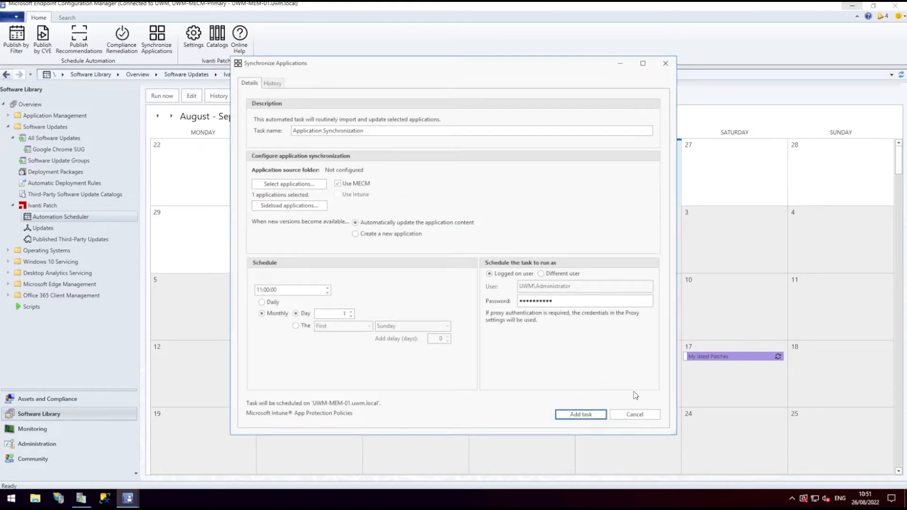
left_click(642, 418)
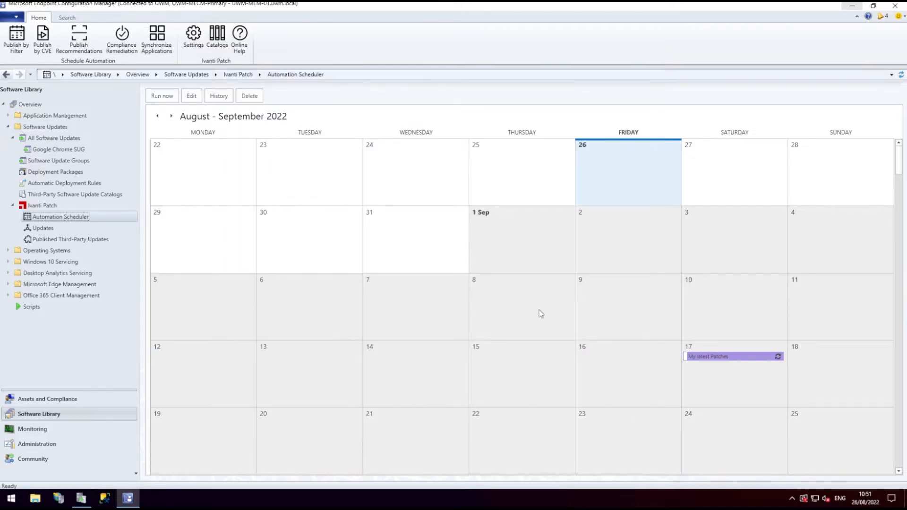
In the Ivanti Patch application management settings, create an ApplicationSource folder under WSUS_Content on Patches (P:) and save it as the application source folder.
left_click(187, 43)
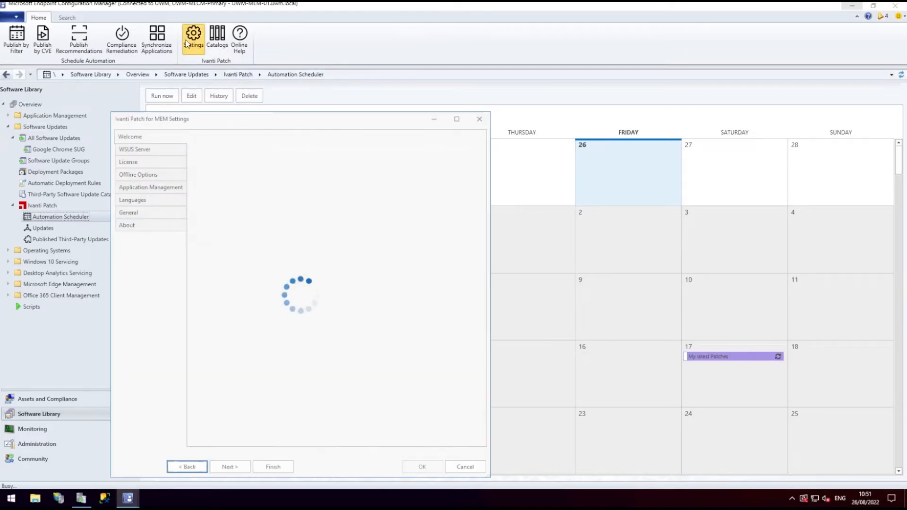
left_click(143, 188)
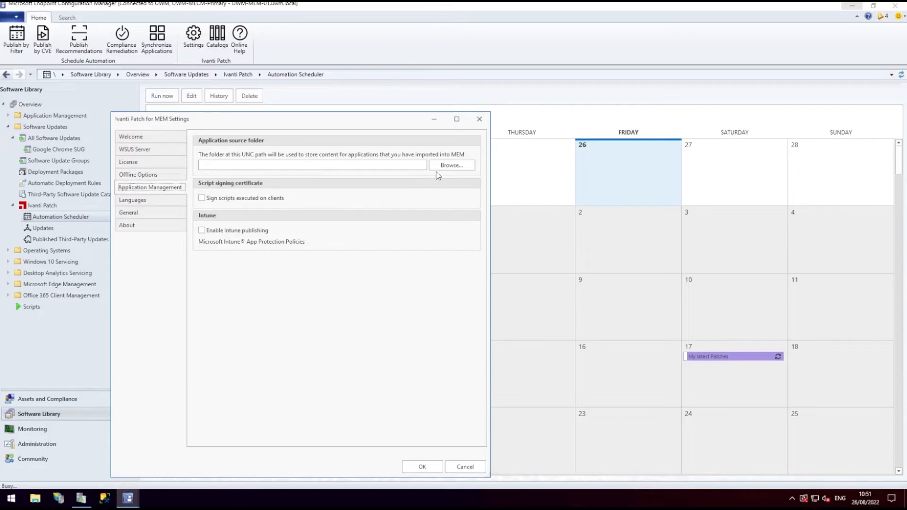
left_click(454, 167)
double_click(416, 262)
double_click(434, 308)
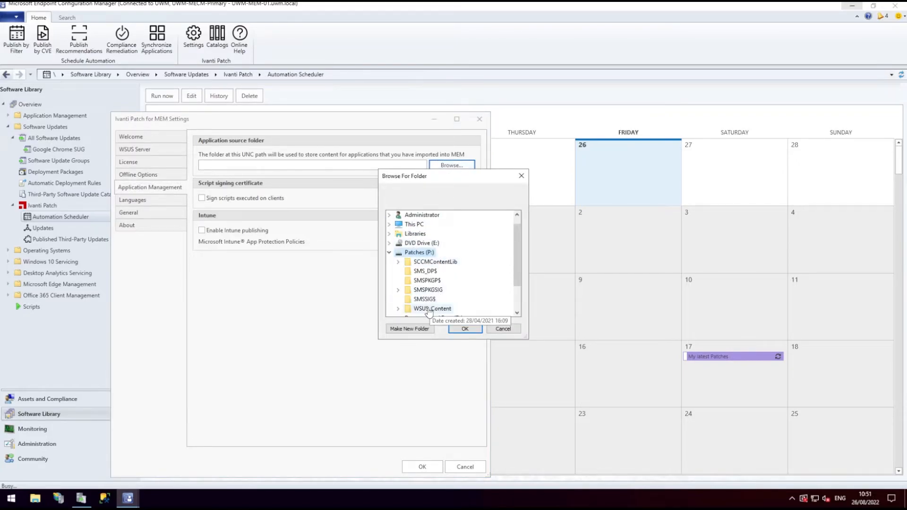
scroll(496, 279, "down", 2)
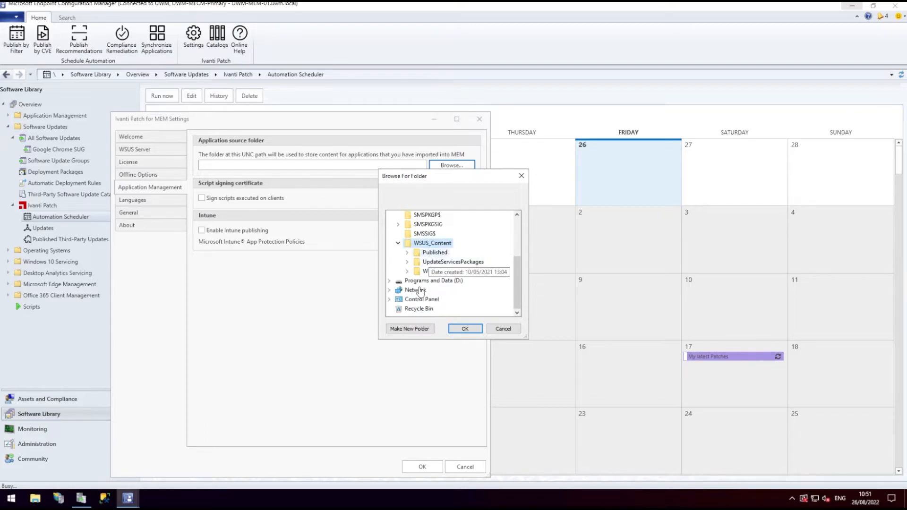
left_click(410, 328)
type("Ap")
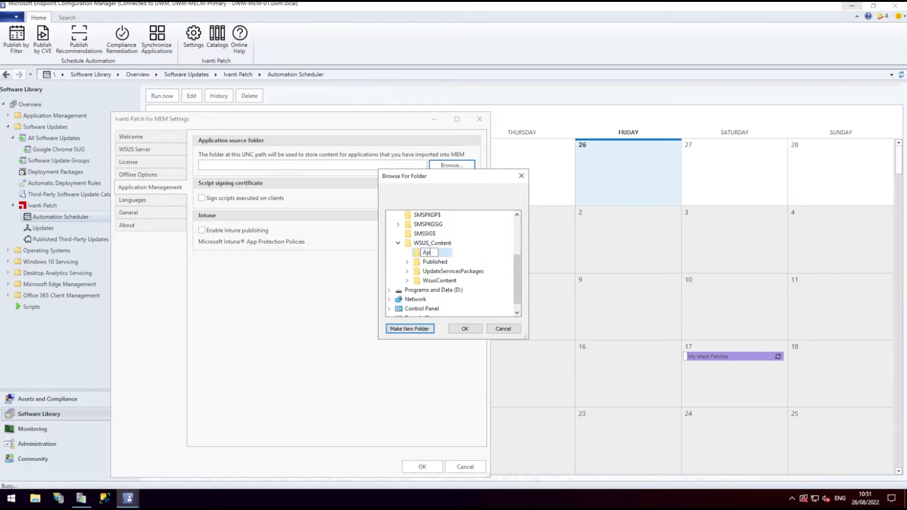
type("plicationSource")
key("Return")
left_click(465, 329)
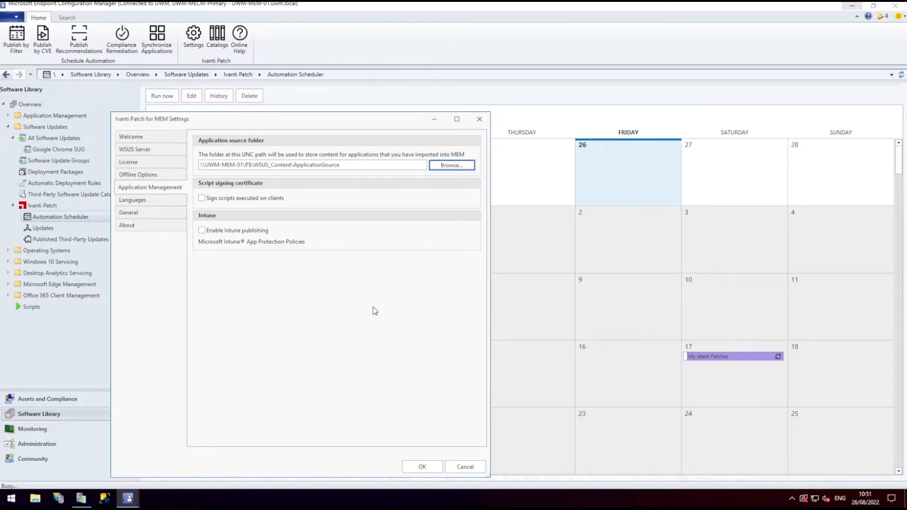
left_click(426, 466)
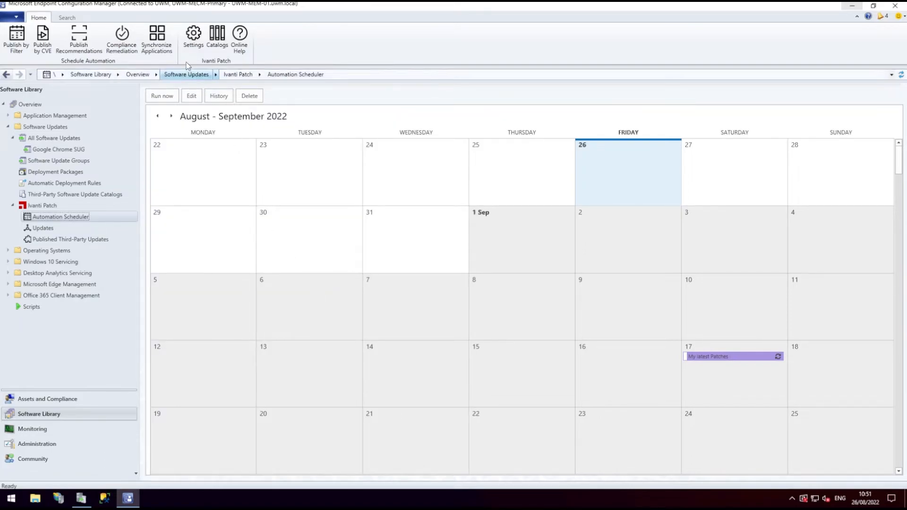
Start a new Synchronize Applications task named "Application Synchronization" and include 7-Zip.
left_click(153, 42)
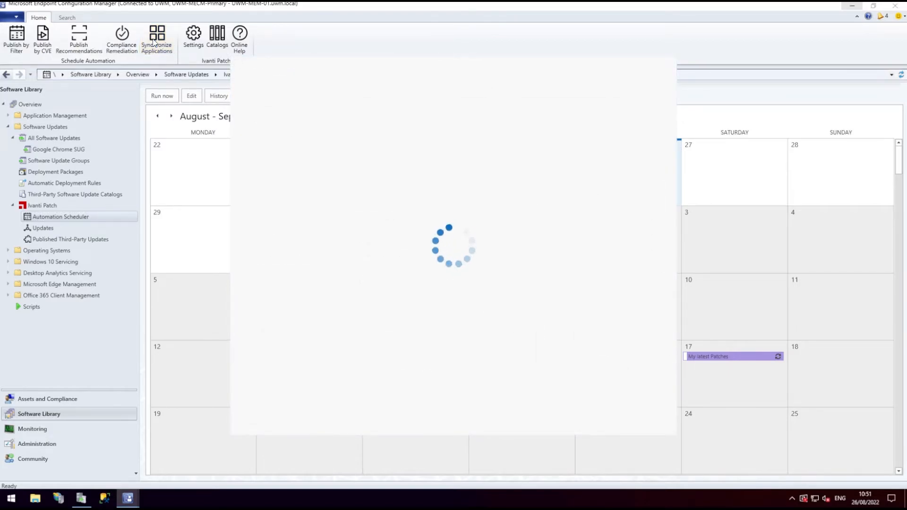
left_click(301, 130)
type("Application Synchronization")
left_click(288, 184)
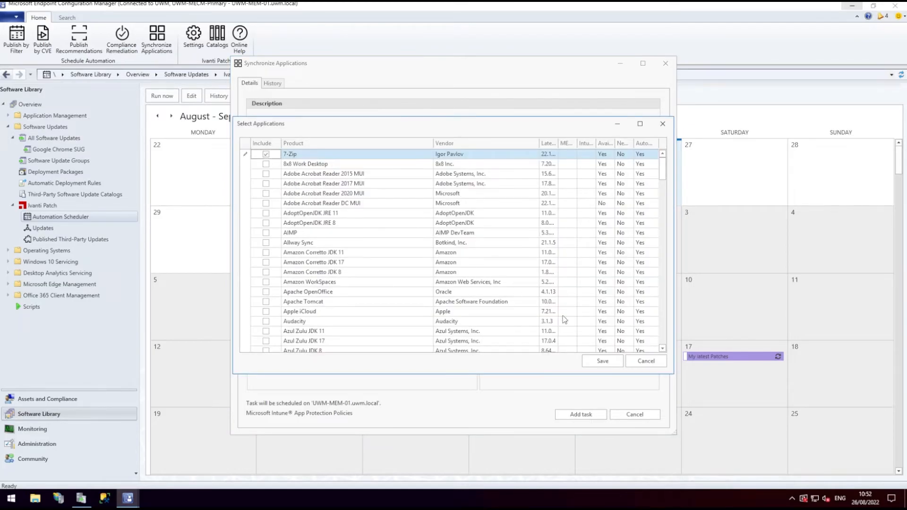
left_click(611, 363)
Schedule the 7-Zip synchronization for 11:00:00, enter the logged-on user's password, and add the task.
left_click(260, 290)
type("110000")
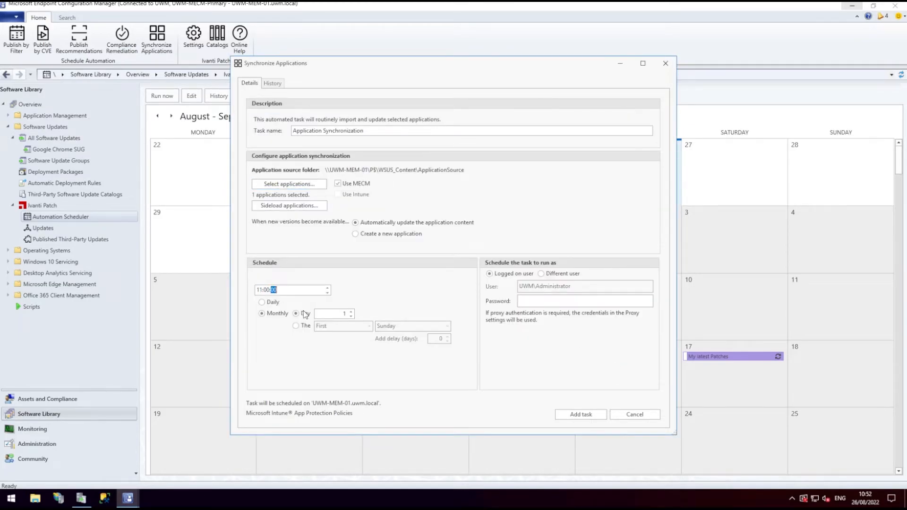
left_click(532, 301)
type("********")
left_click(581, 415)
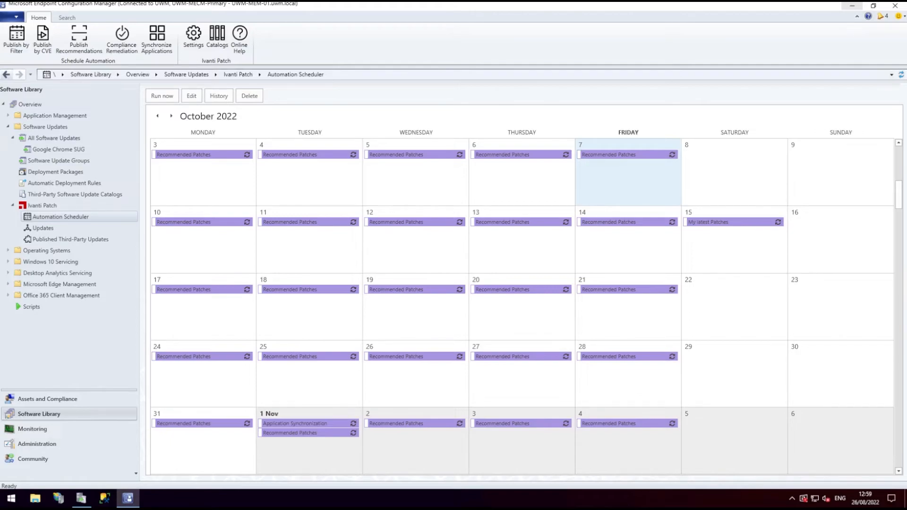
Enable Intune publishing in the Ivanti Patch settings with tenant domain sfk3x.onmicrosoft.com, and enter the application ID and client secret.
left_click(503, 252)
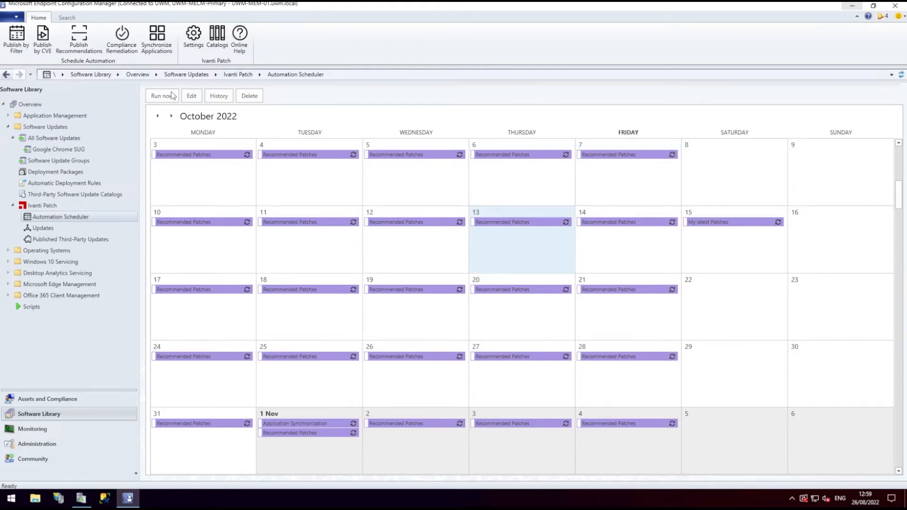
left_click(191, 37)
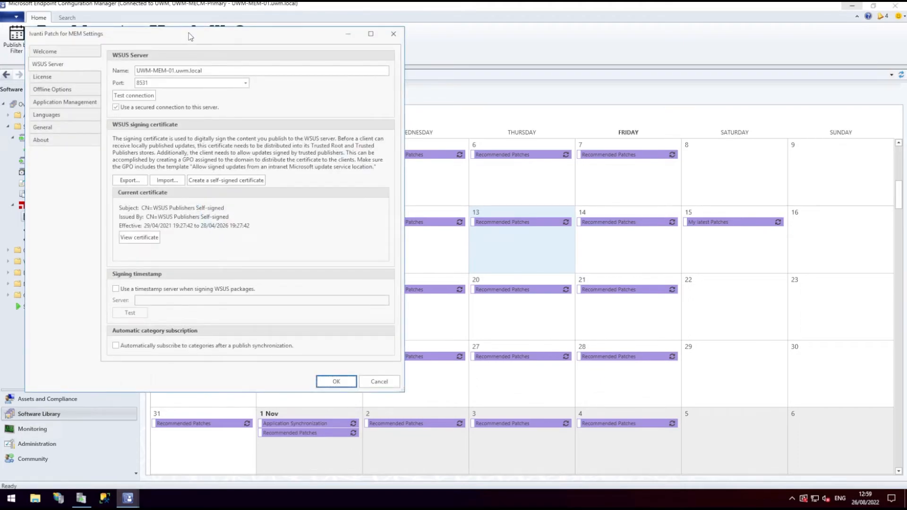
left_click(67, 103)
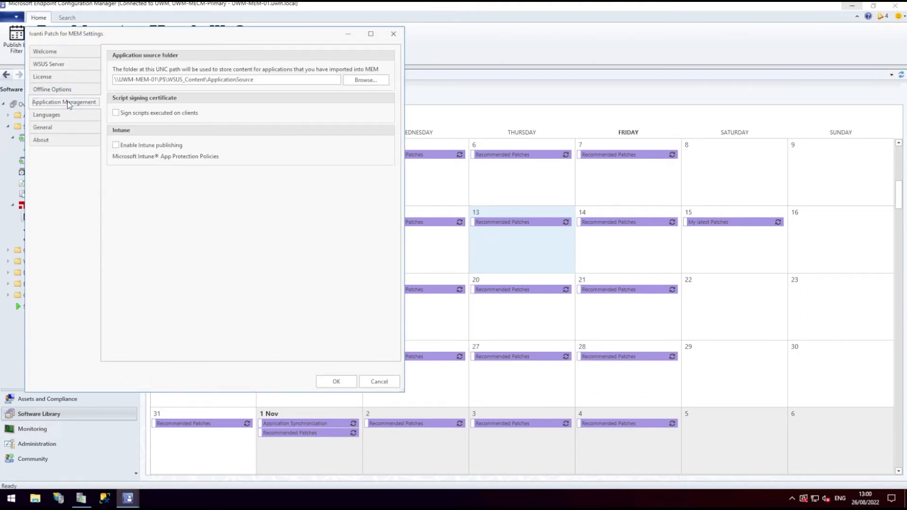
left_click(116, 145)
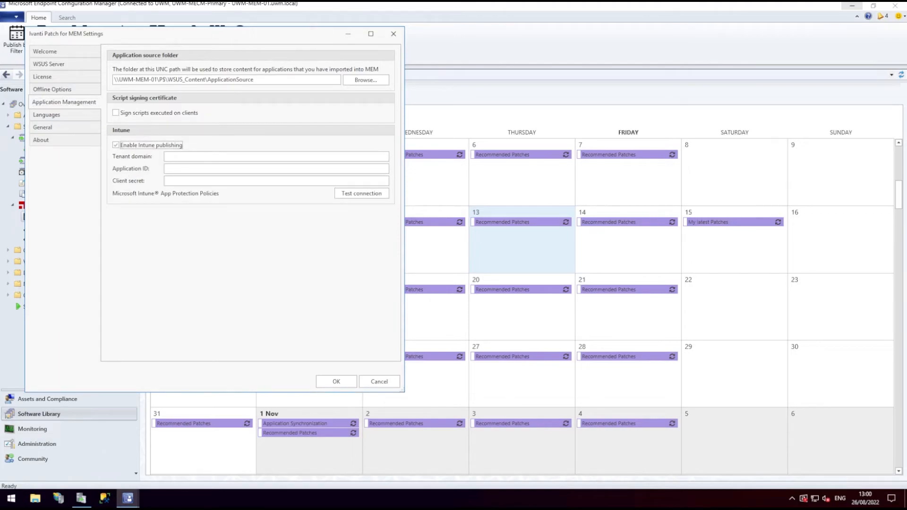
left_click(169, 156)
type("stk3x.onmicrosoft.com")
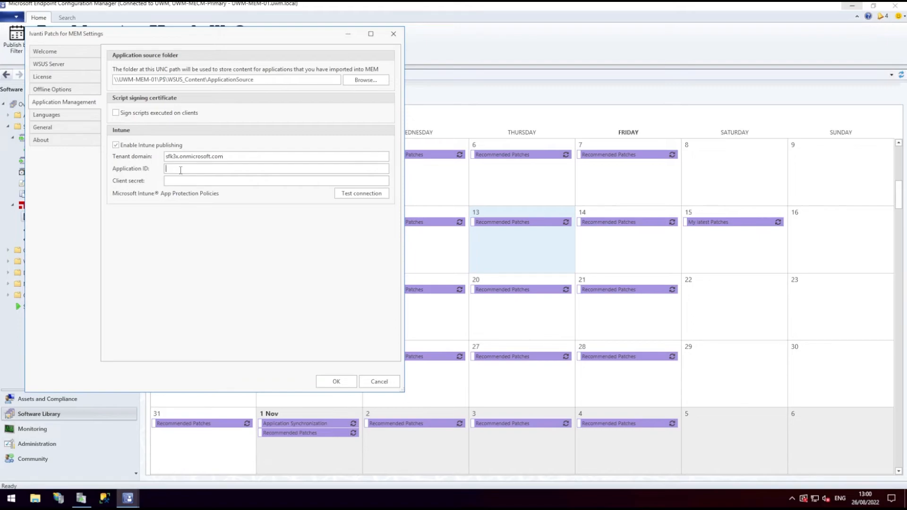
type("cef59bdc-cd77-4f0d-947a-5de4bc2f303a")
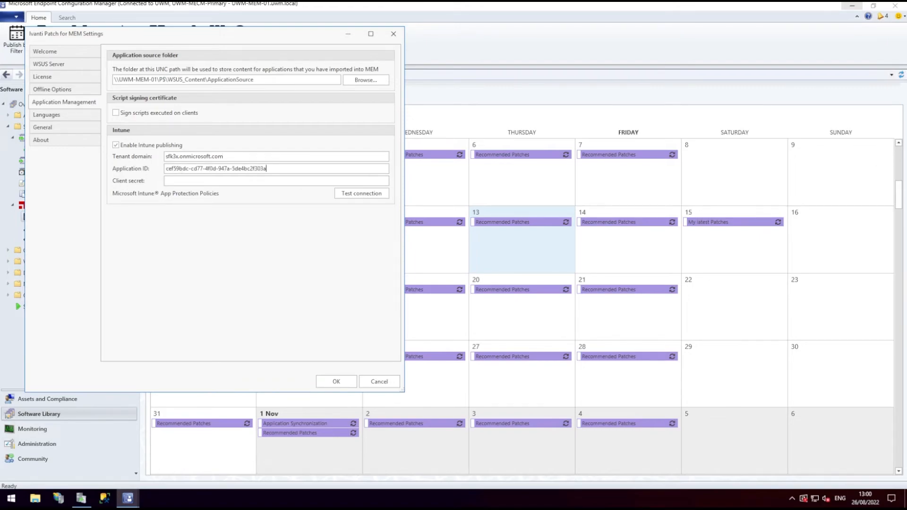
key("ctrl+v")
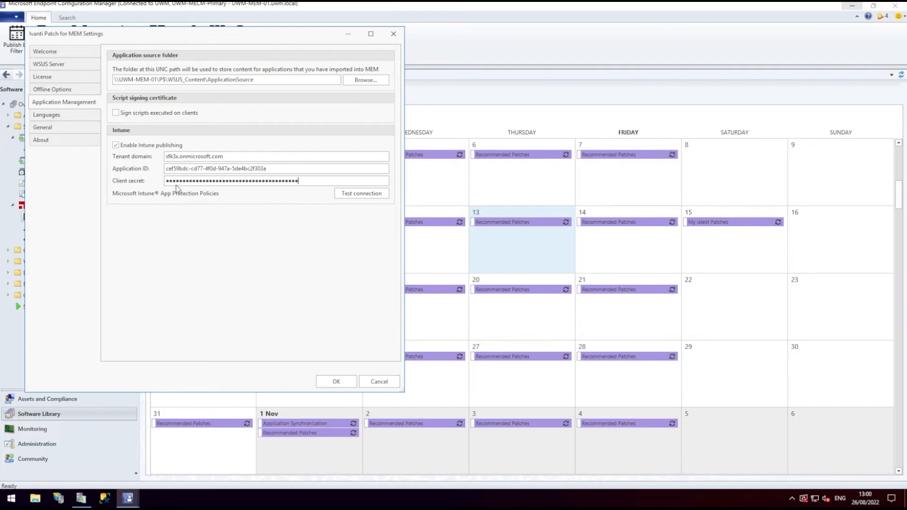
Test the Intune connection and save the Ivanti Patch settings.
left_click(343, 195)
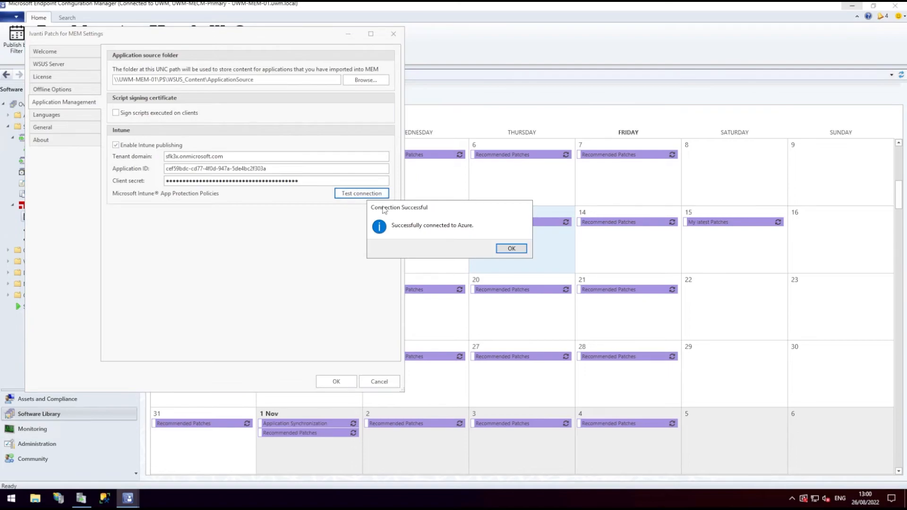
left_click(508, 250)
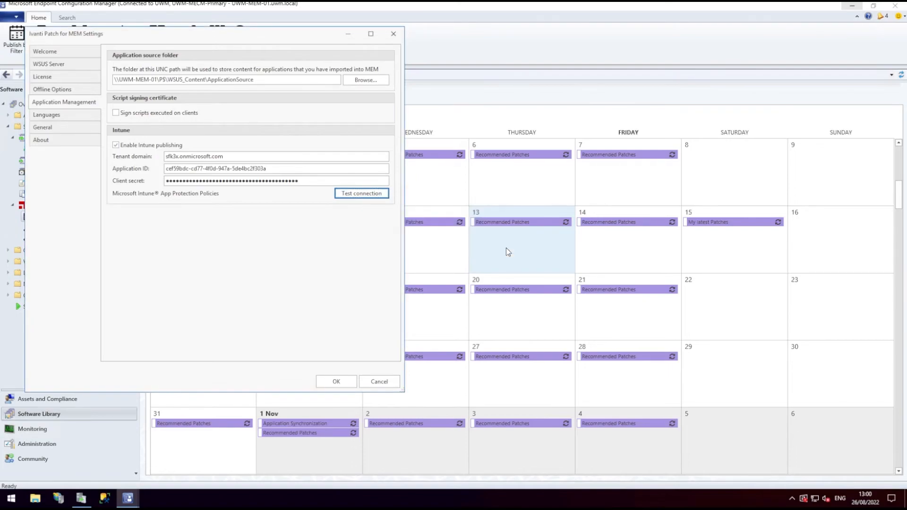
left_click(334, 383)
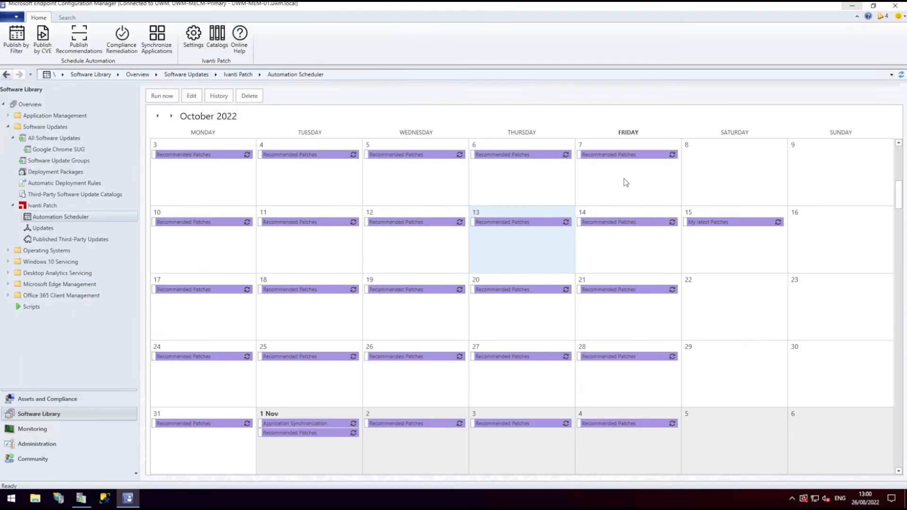
Start a new Synchronize Applications task named "Intune Synchronization - Google Chrome" and include Google Chrome.
left_click(152, 42)
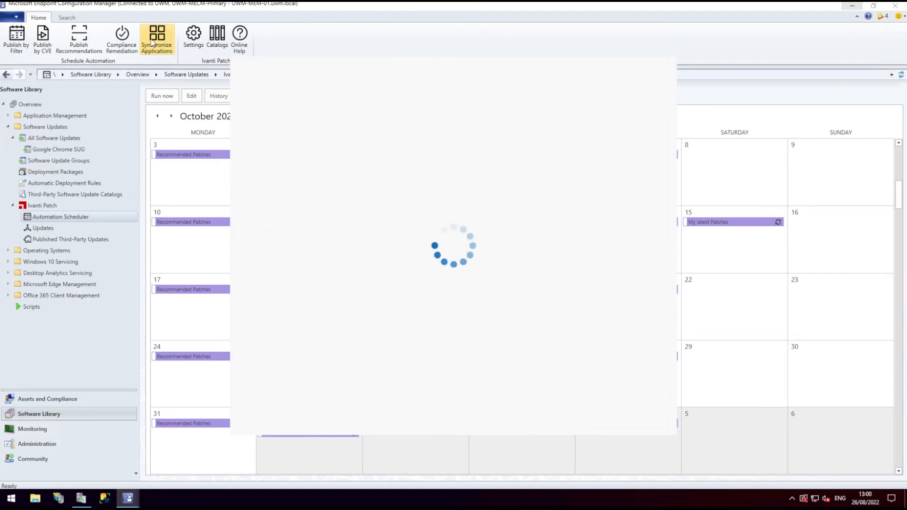
left_click(306, 132)
type("InTun")
type("e Synchronisation - Google Chrome")
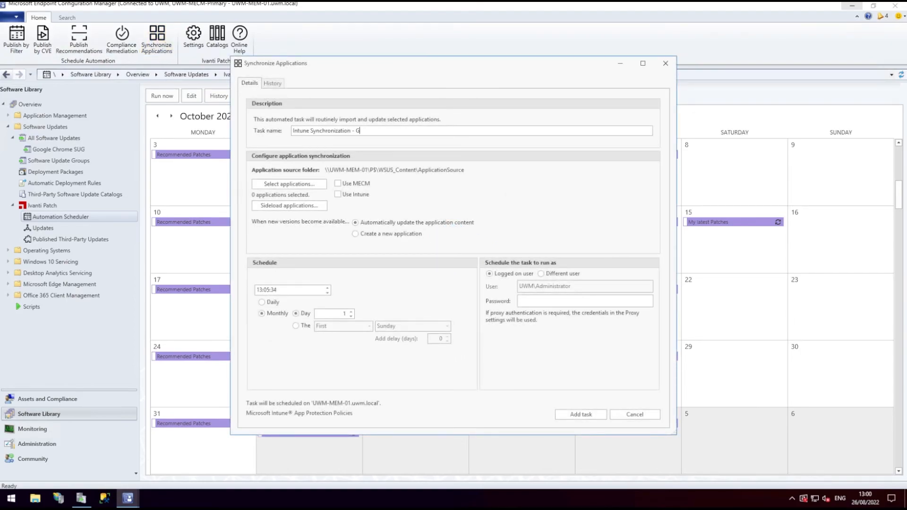
left_click(292, 184)
scroll(336, 251, "down", 15)
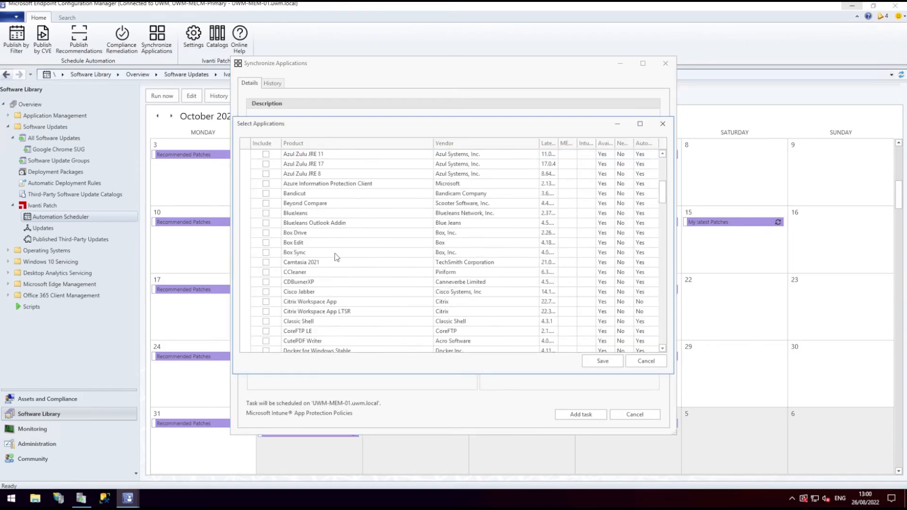
left_click(266, 301)
left_click(602, 362)
Use Intune for the Chrome synchronization task and assign the application as Available to "All users".
left_click(338, 194)
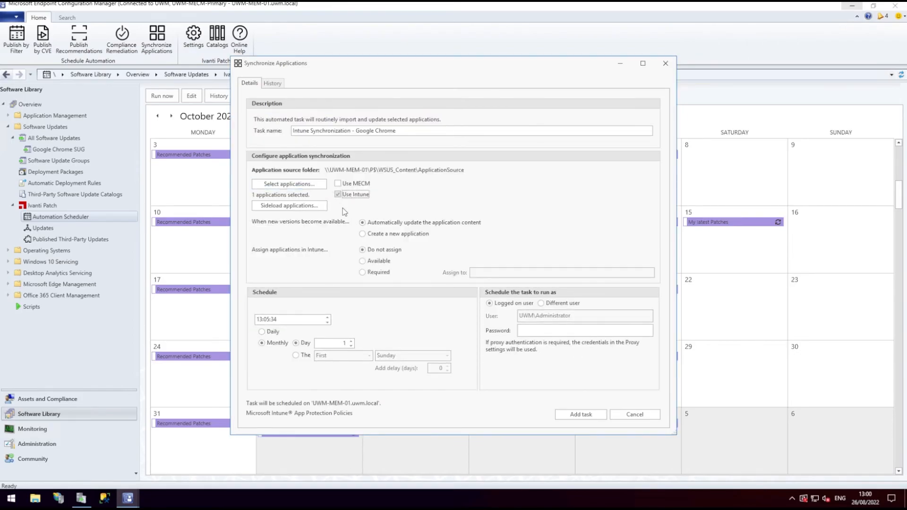
left_click(363, 260)
left_click(549, 276)
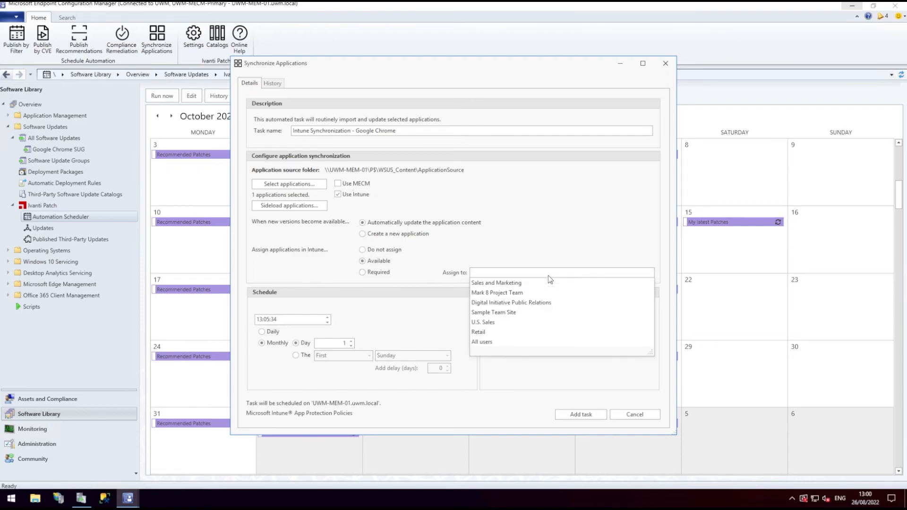
left_click(478, 342)
Schedule the Chrome synchronization for 01:00:00, enter the logged-on user's password, and add the task.
left_click(259, 319)
type("010000")
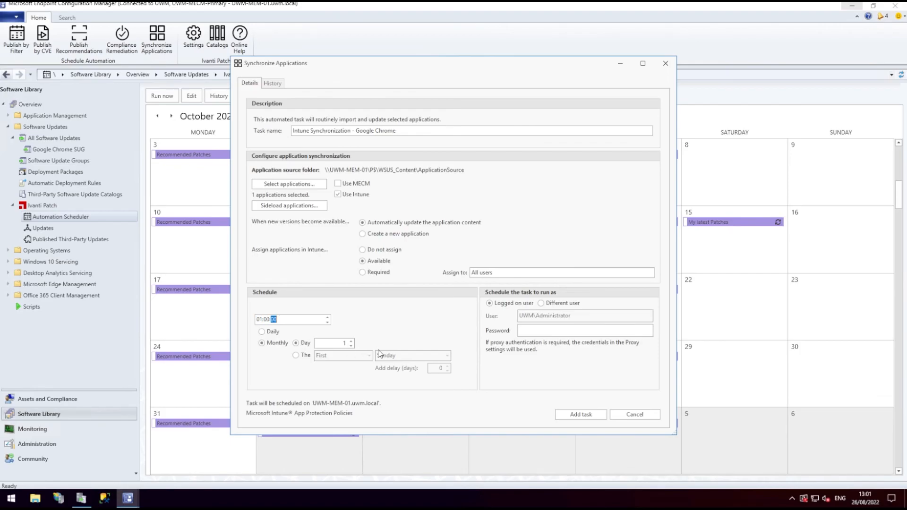
left_click(535, 330)
type("••••••••••")
left_click(581, 415)
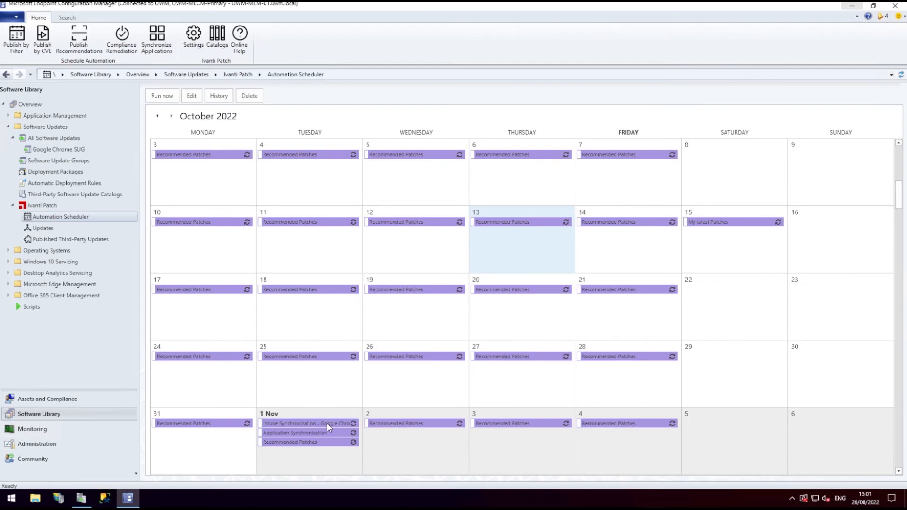
Run the "Intune Synchronization - Google Chrome" task on 1 November immediately from the calendar.
left_click(304, 424)
right_click(304, 424)
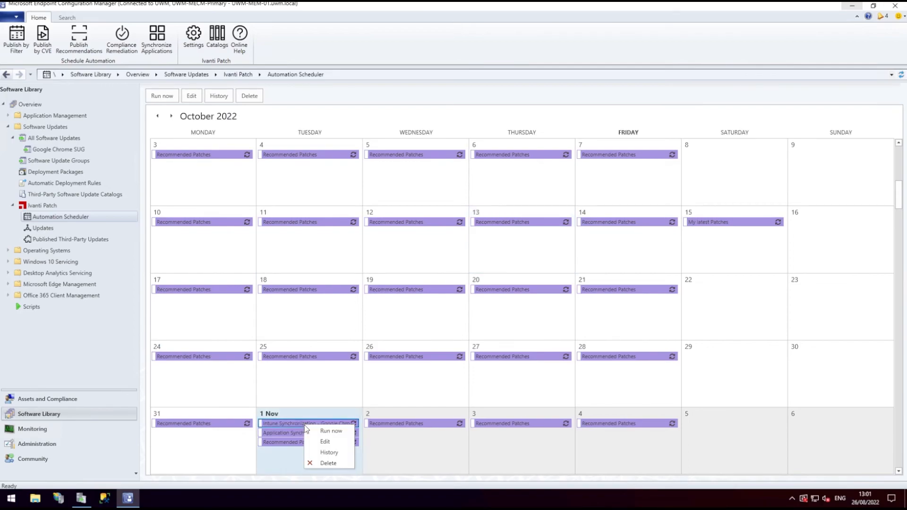
left_click(330, 432)
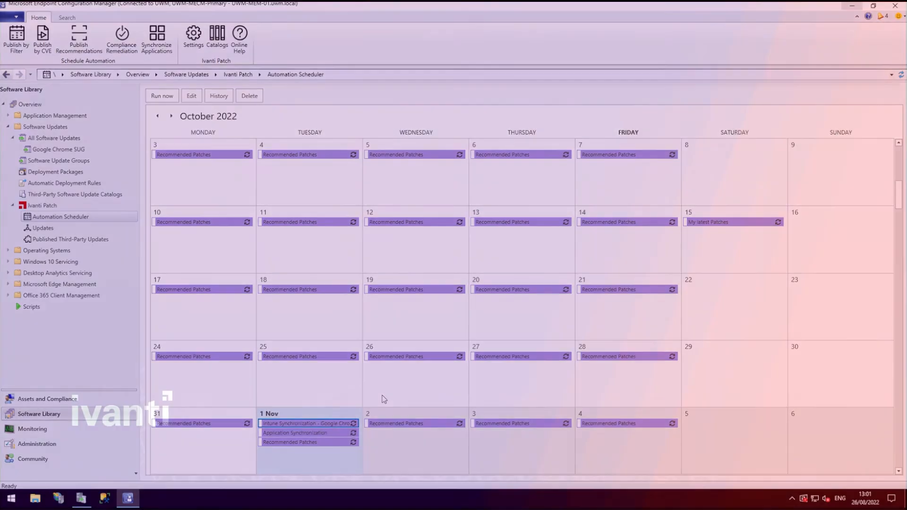